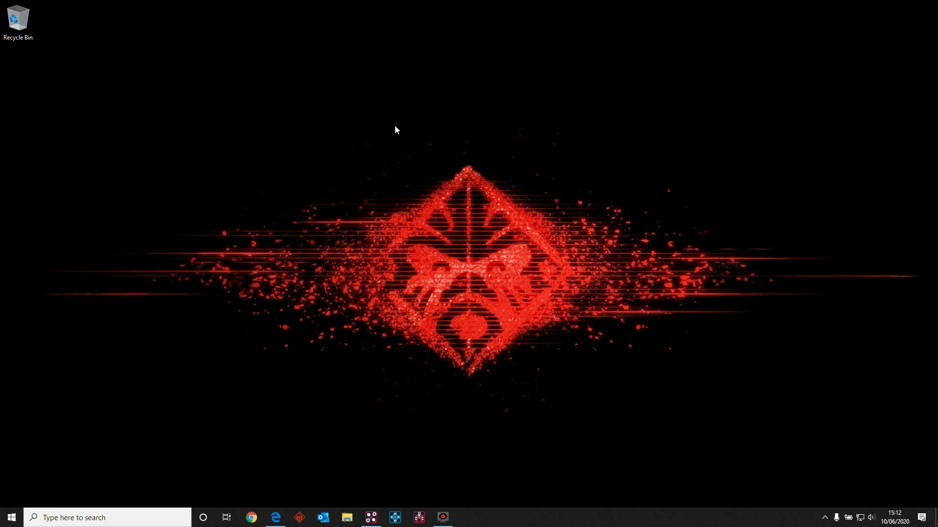
Step: Restore the Allegro board, view padstack C45 in Modify Design Padstack, then exit without saving
click(371, 517)
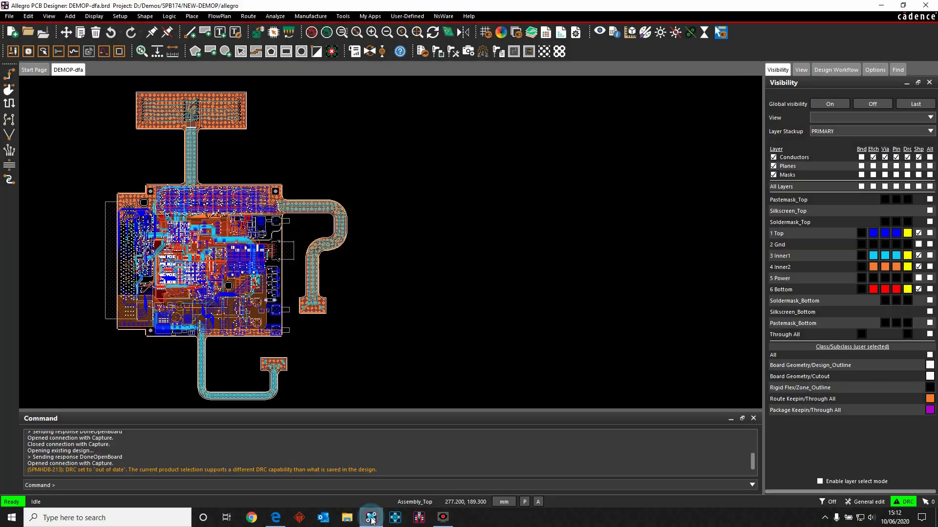
click(343, 16)
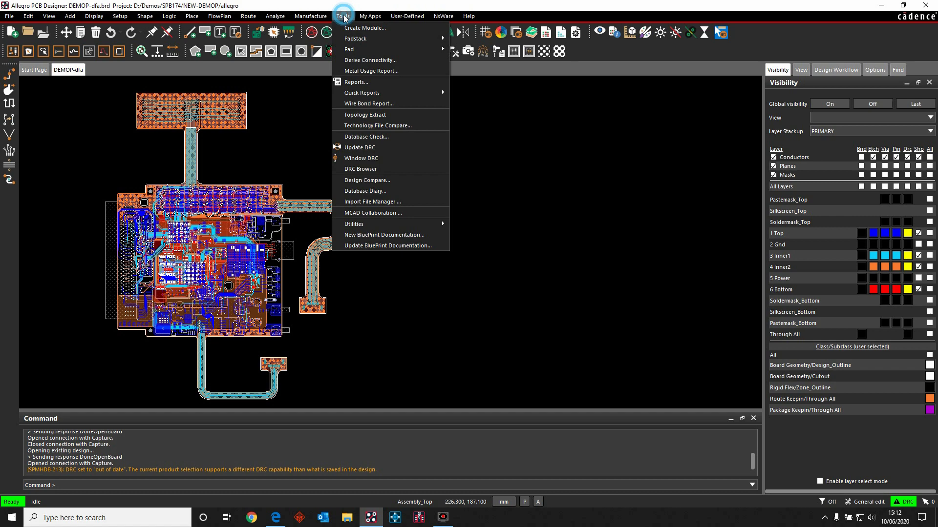
mouse_move(350, 44)
click(482, 47)
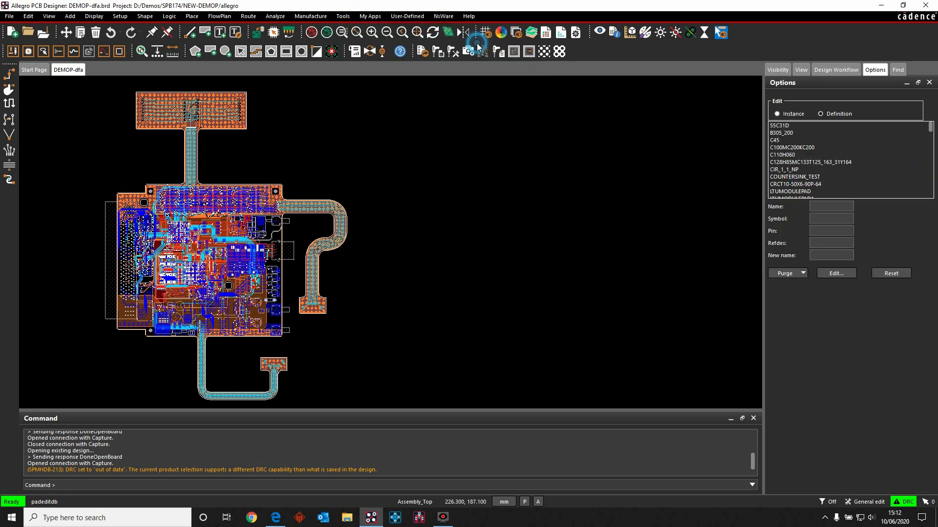
click(784, 140)
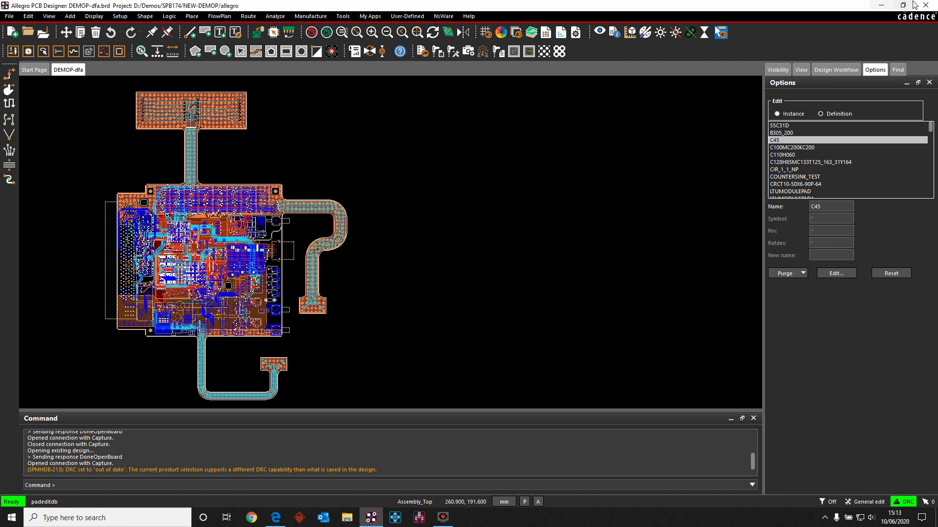
click(926, 5)
click(499, 271)
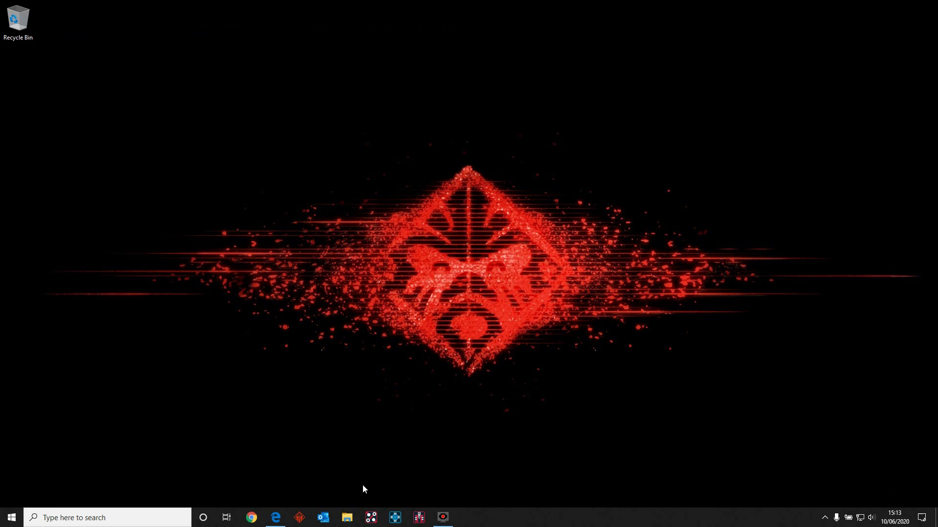
Step: Launch Padstack Editor 17.4 by searching 'pad' and move its window up and left
click(59, 517)
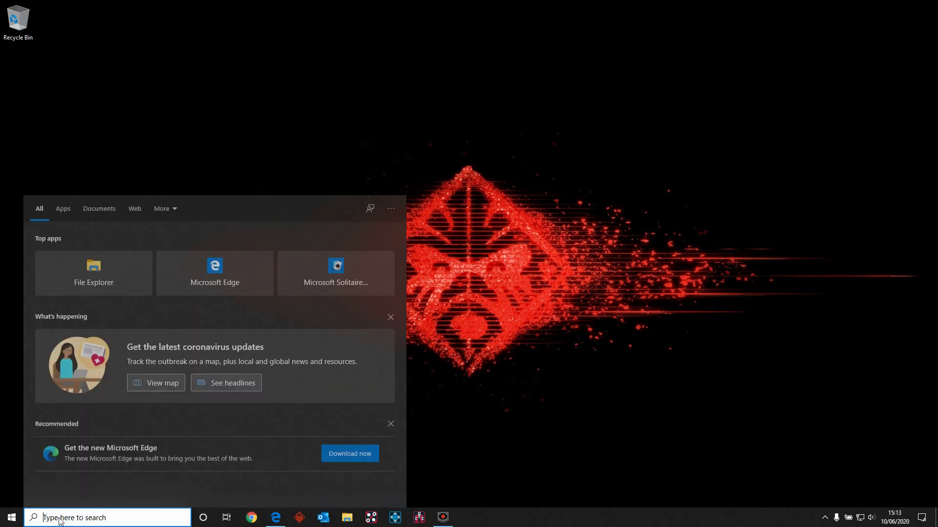
text(pad)
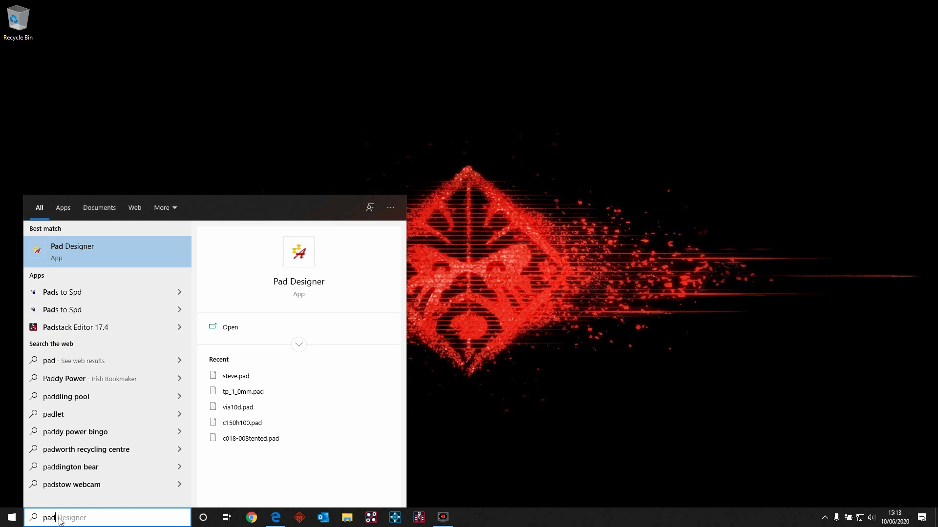
click(57, 330)
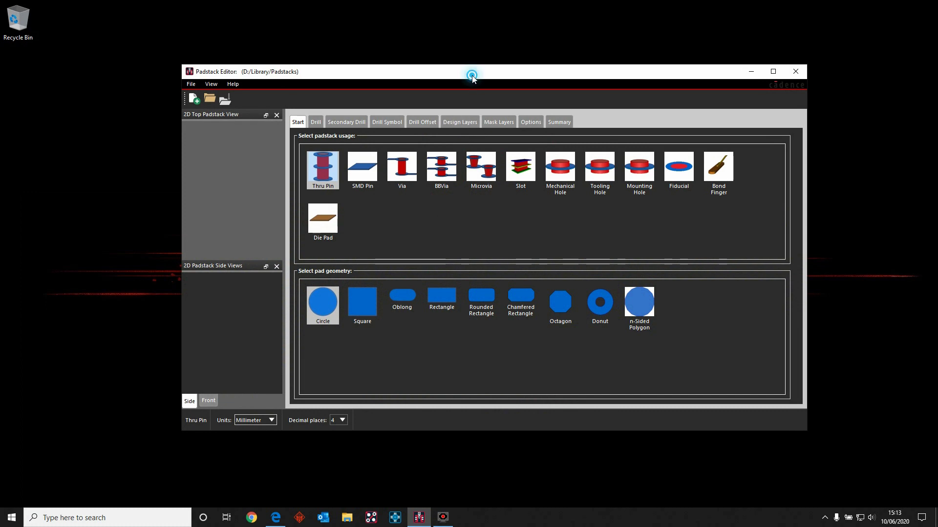
drag(472, 79, 390, 67)
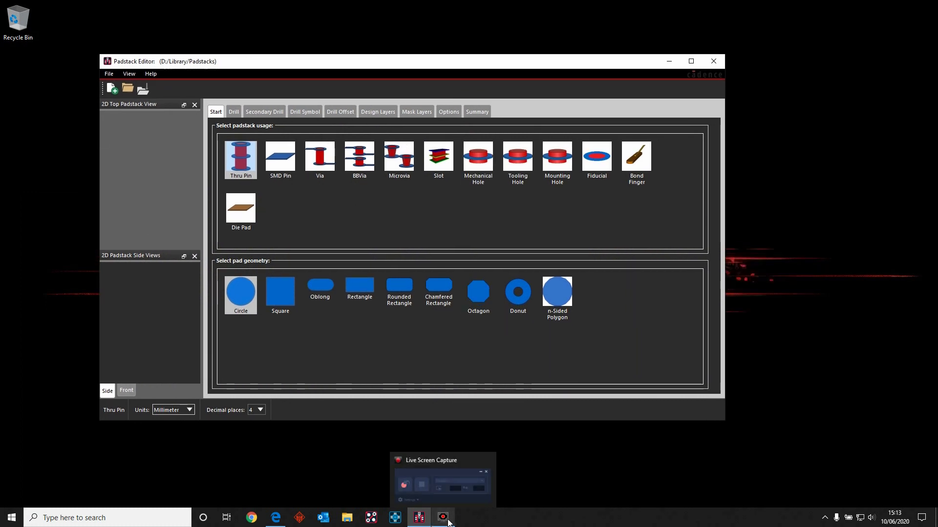
mouse_move(418, 520)
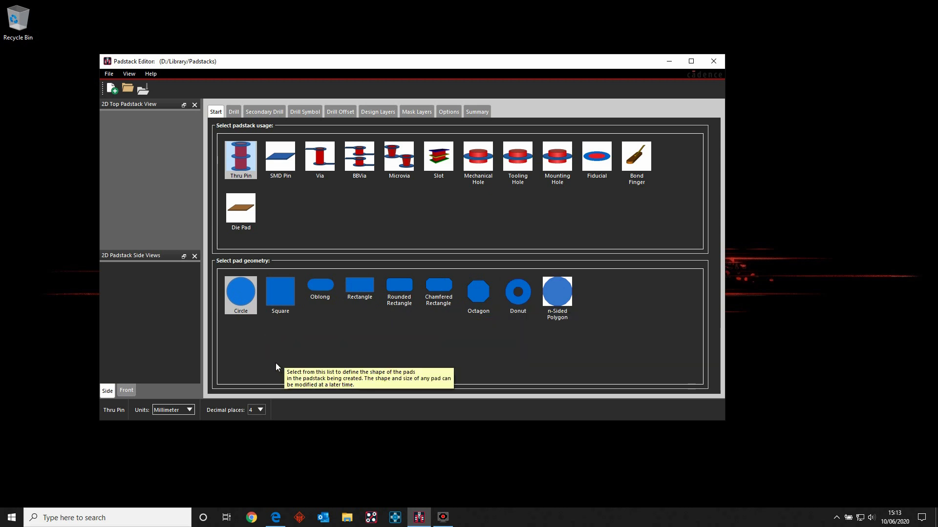
Step: Create a new Thru Pin padstack named steve_pth in D:/Library/Padstacks
click(109, 74)
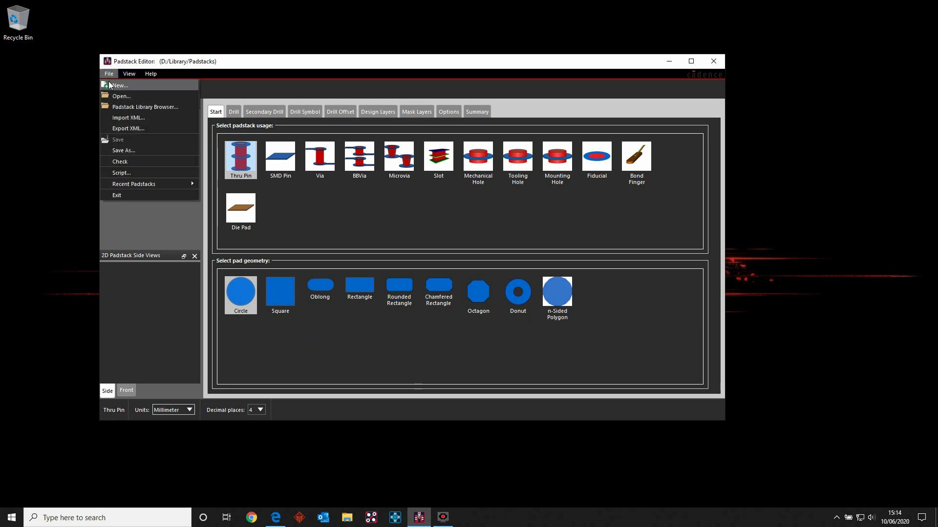
click(110, 86)
click(476, 237)
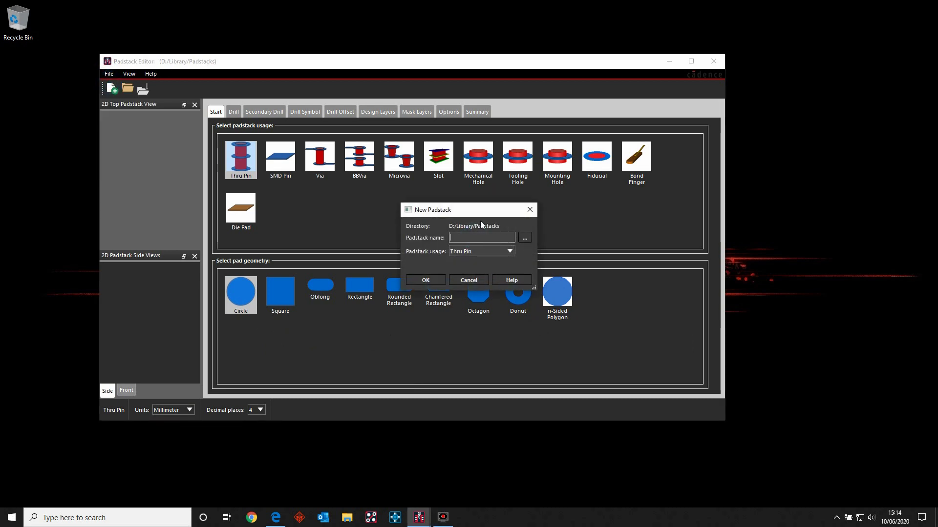
text(steve_pth)
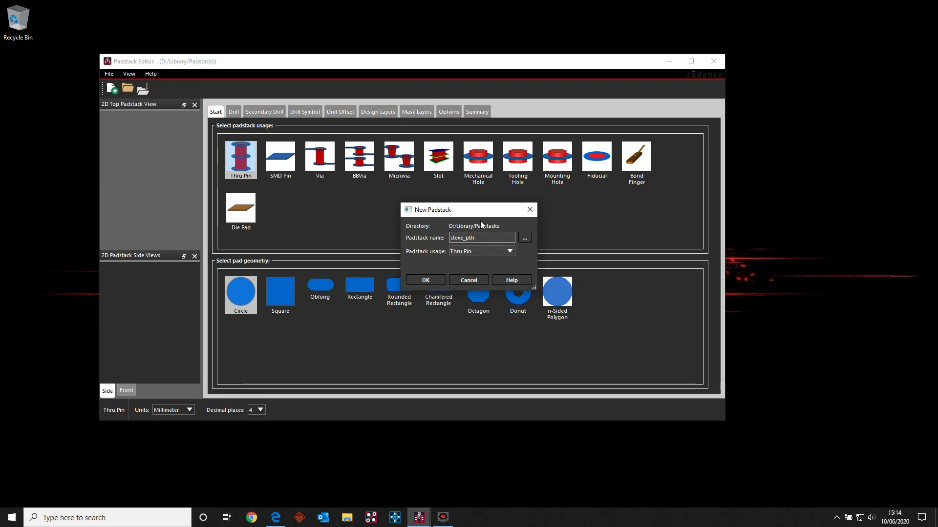
click(425, 280)
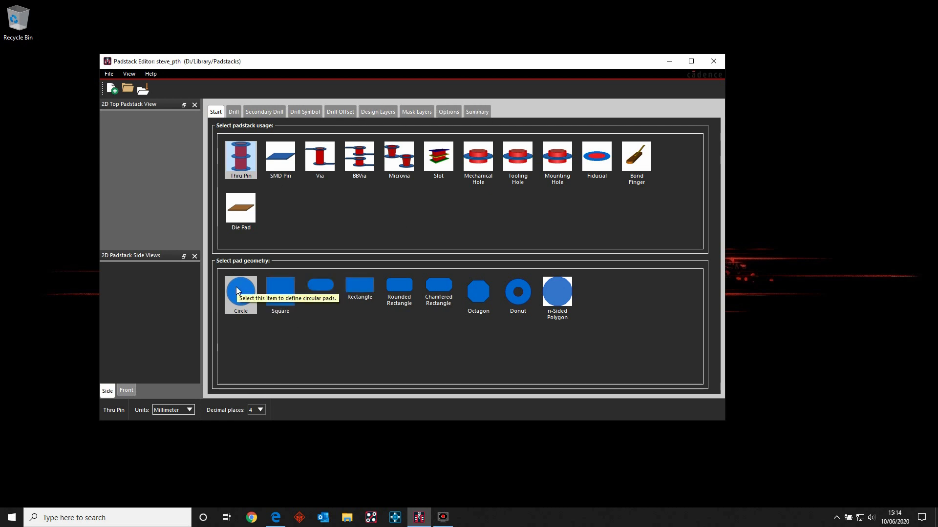
Step: Make the drill hole a Circle with 0.5 finished diameter and ±0.05 tolerances
click(234, 112)
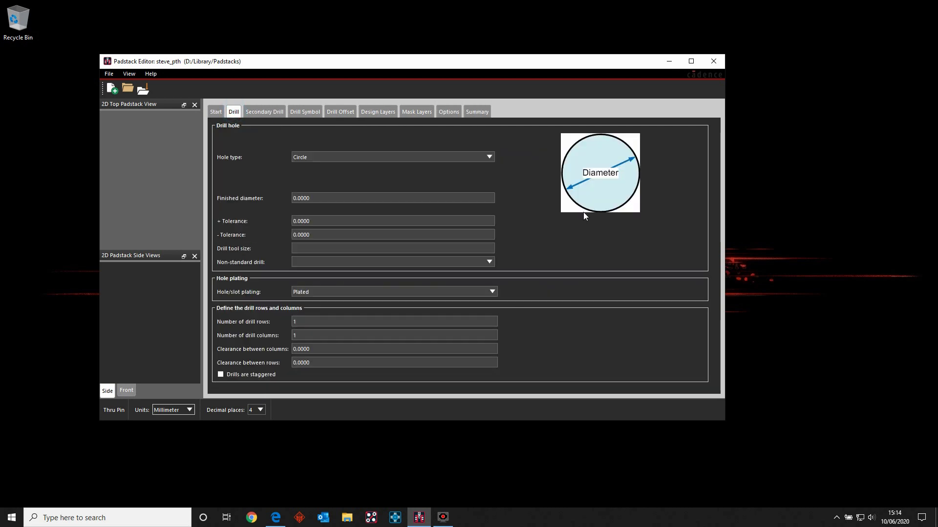
click(370, 156)
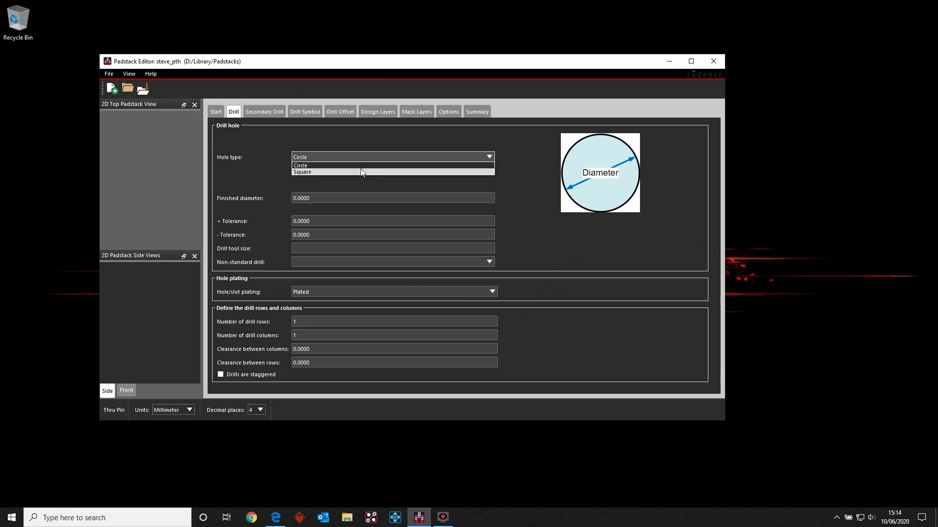
click(361, 166)
double_click(323, 197)
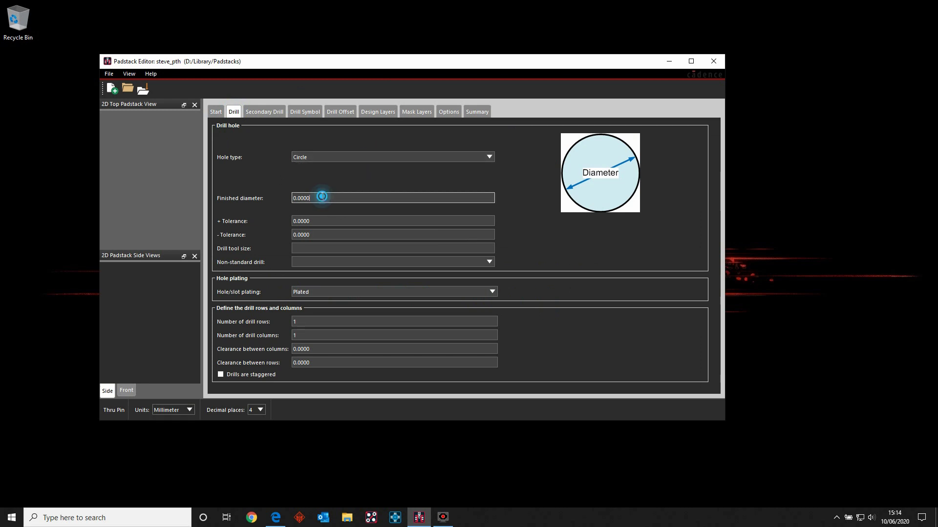
text(5)
key(Tab)
text(0.05)
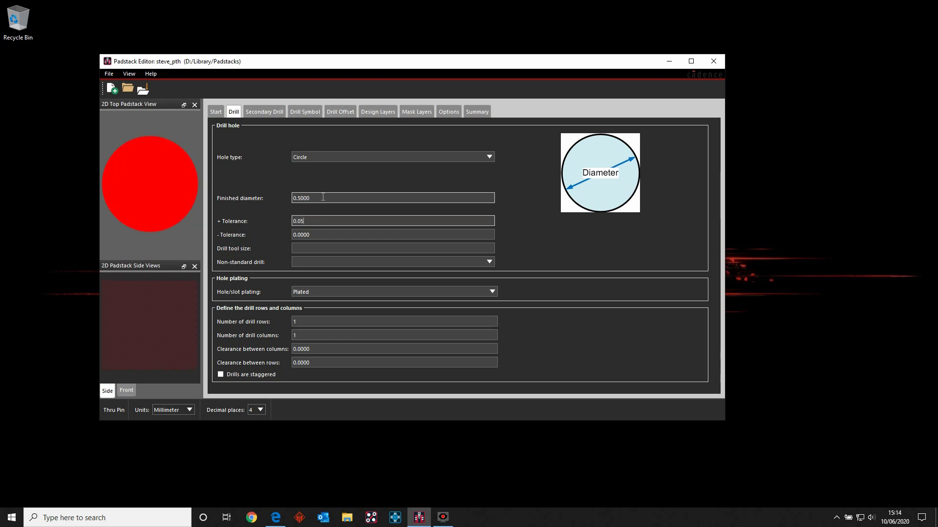
key(Tab)
text(0.0)
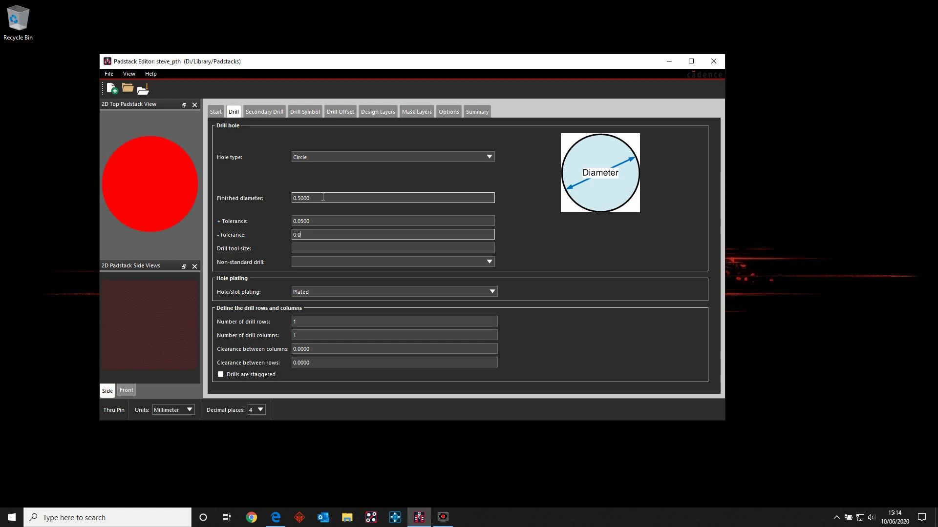
key(Tab)
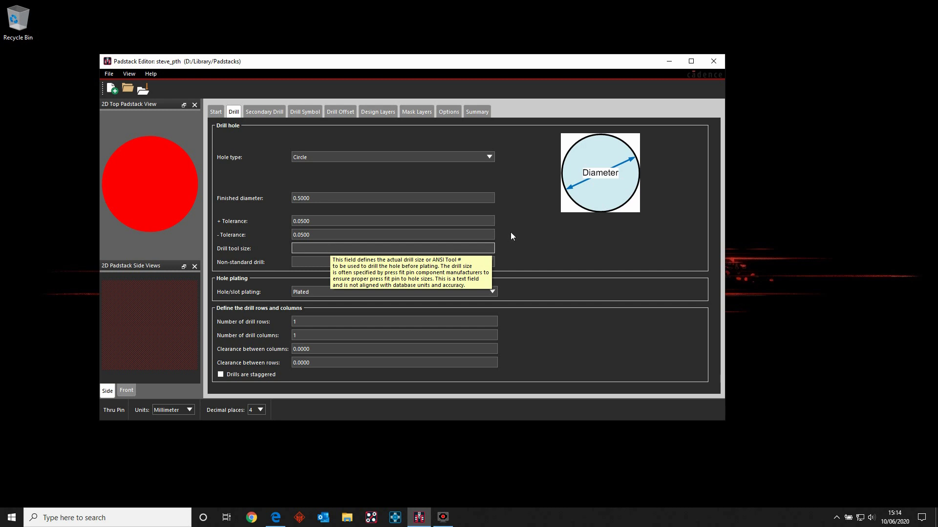
Step: Leave the non-standard drill blank and keep the hole Plated
click(488, 262)
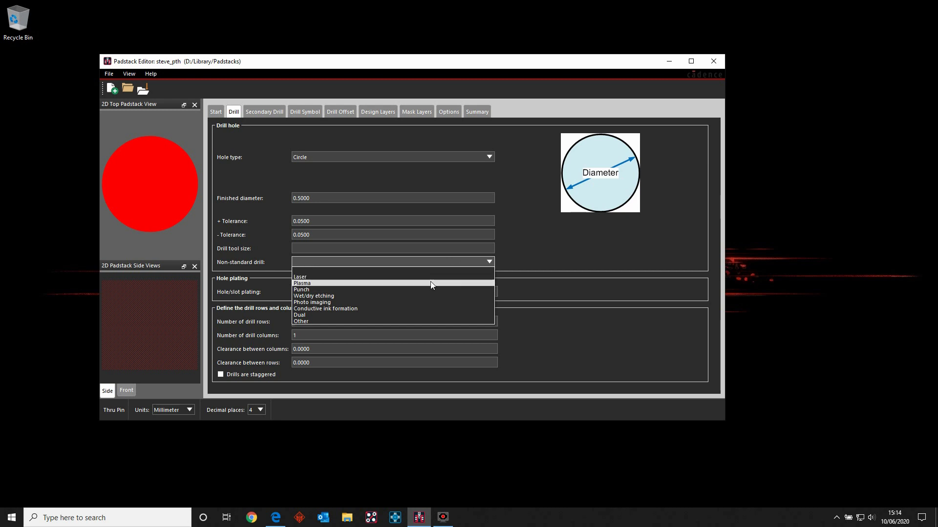
click(562, 247)
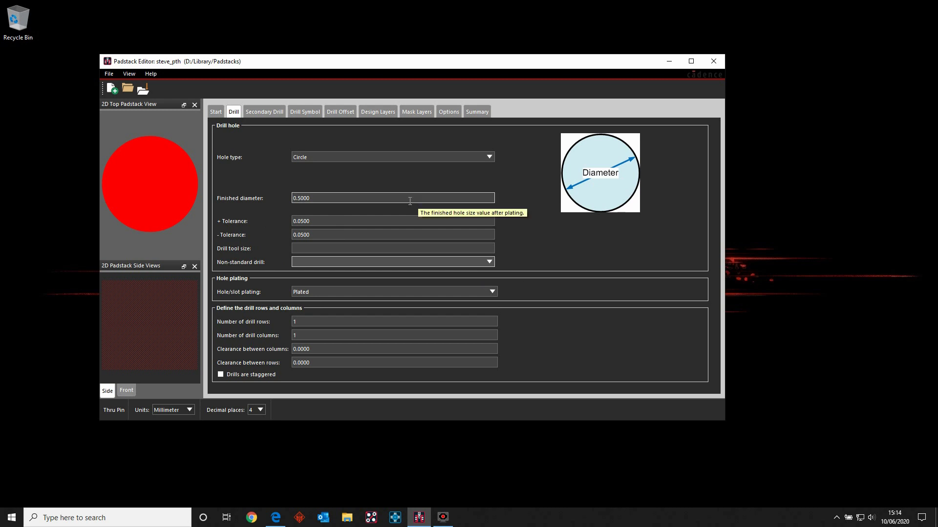
click(493, 293)
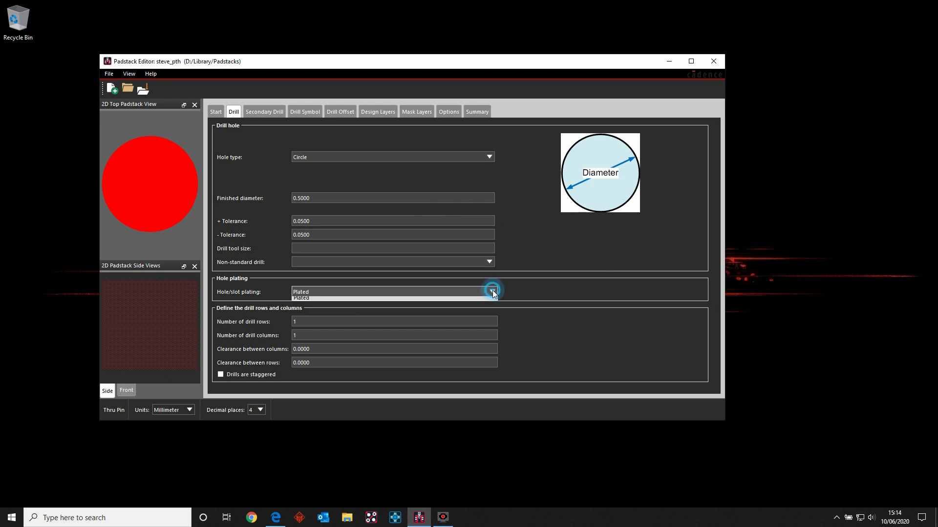
click(318, 301)
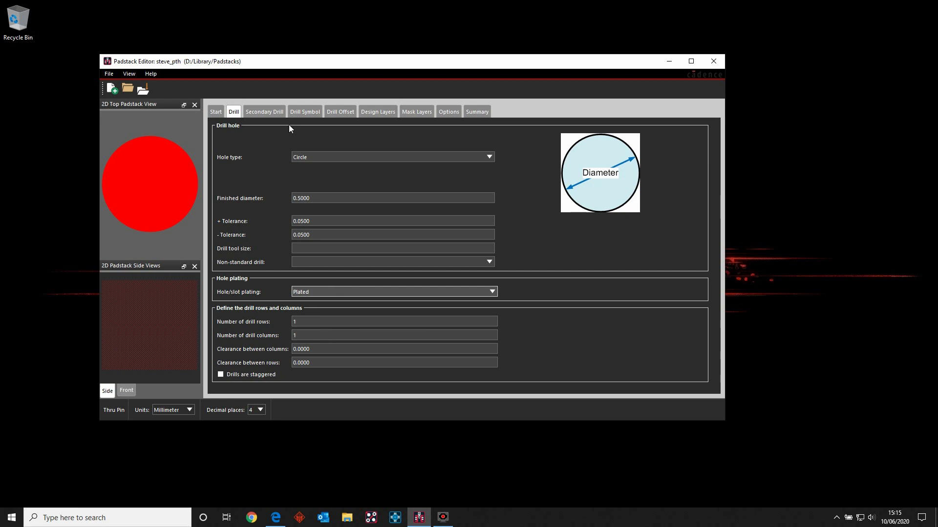
Step: Toggle backdrill and Counter sink on the Secondary Drill settings, leaving both disabled
click(266, 113)
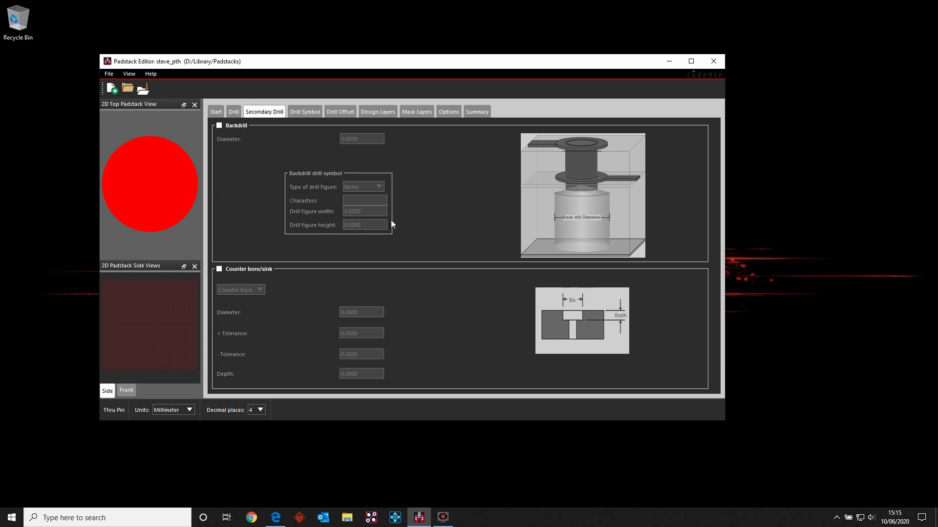
click(219, 126)
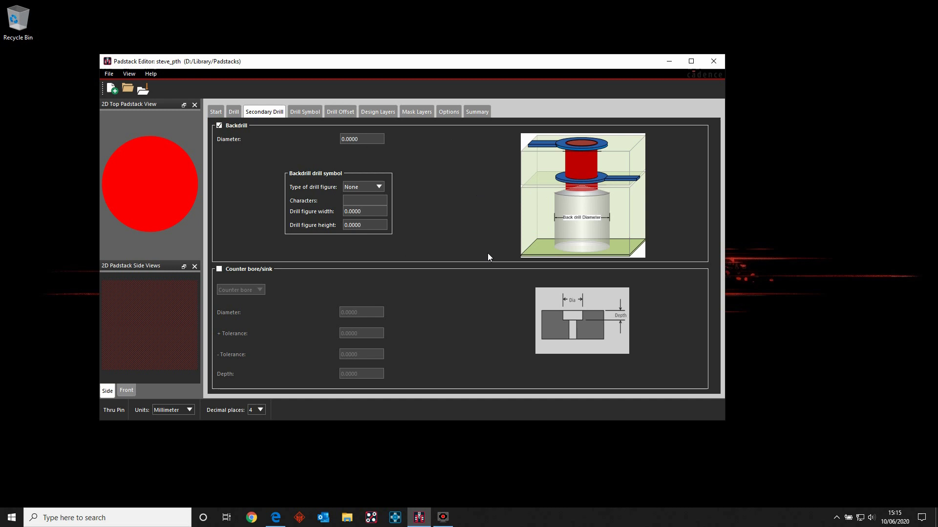
click(221, 126)
click(219, 270)
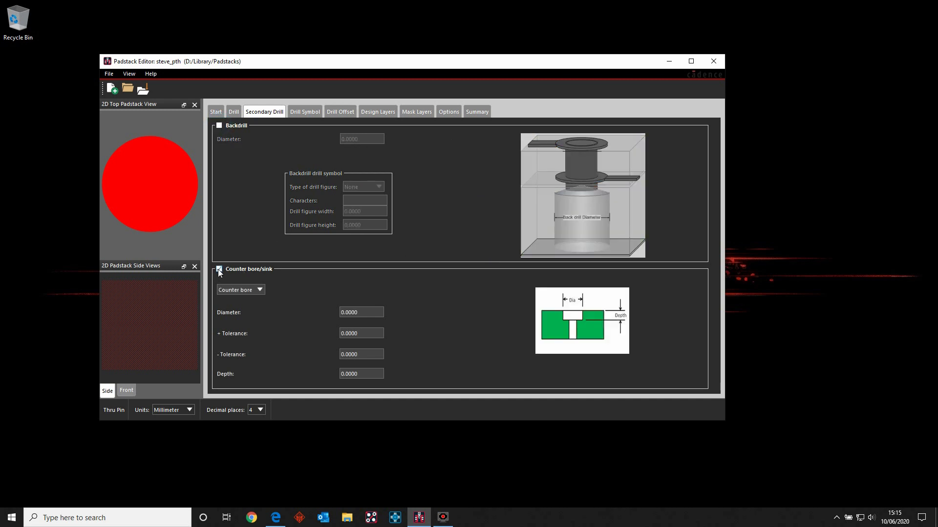
click(260, 291)
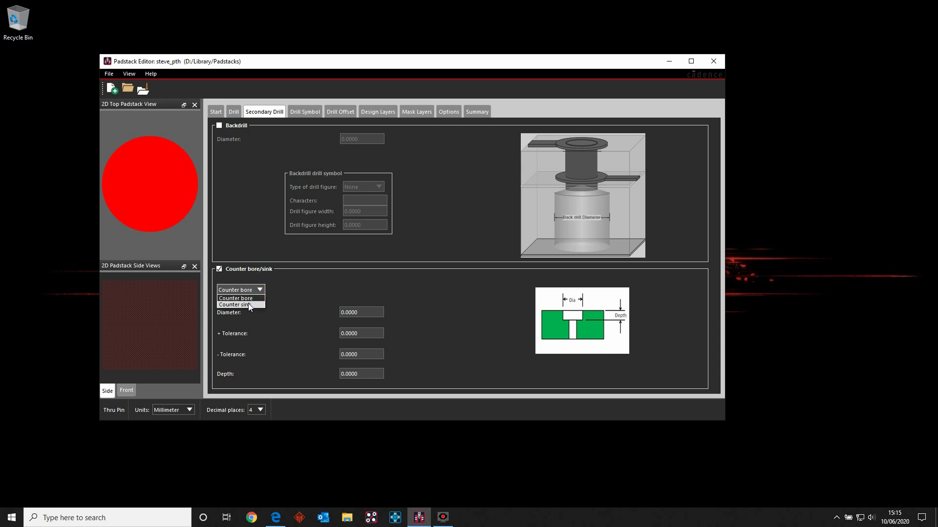
click(248, 303)
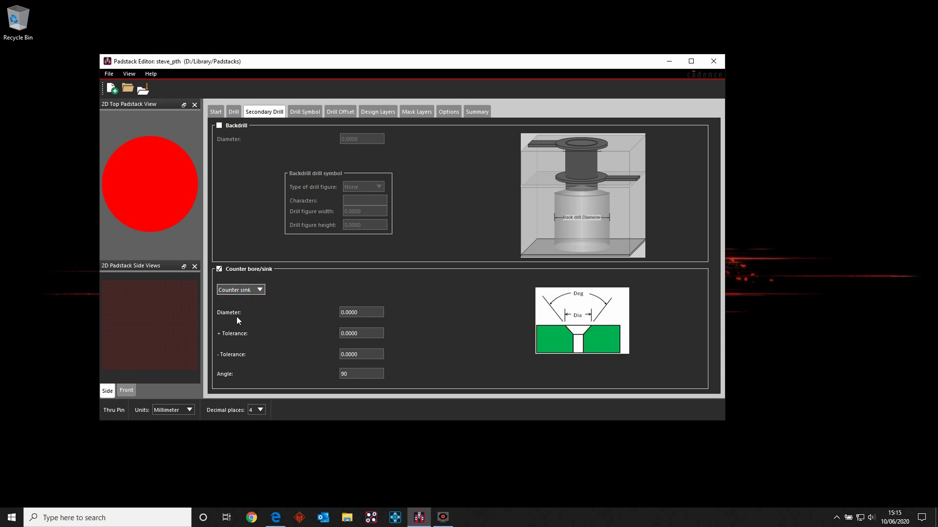
click(218, 269)
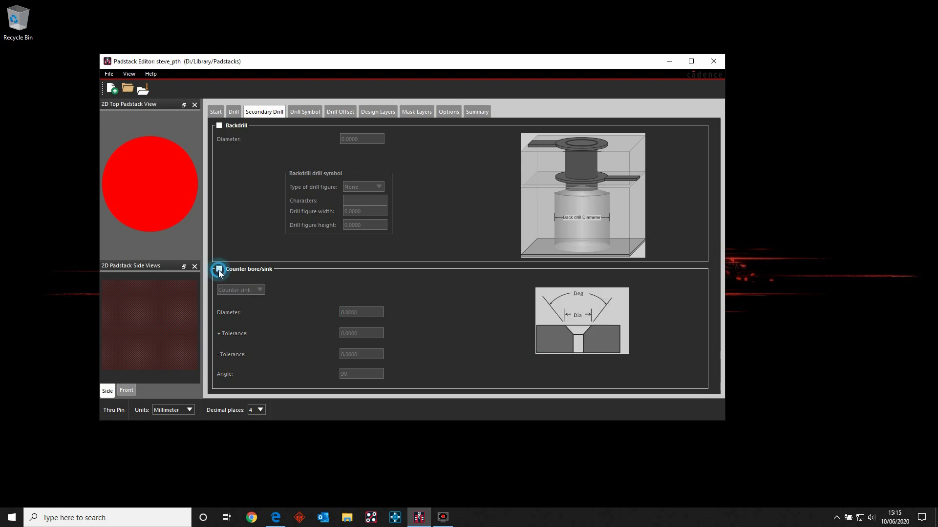
Step: Make the drill symbol a 0.5 diameter Circle marked A, then check the zero drill offsets
click(305, 112)
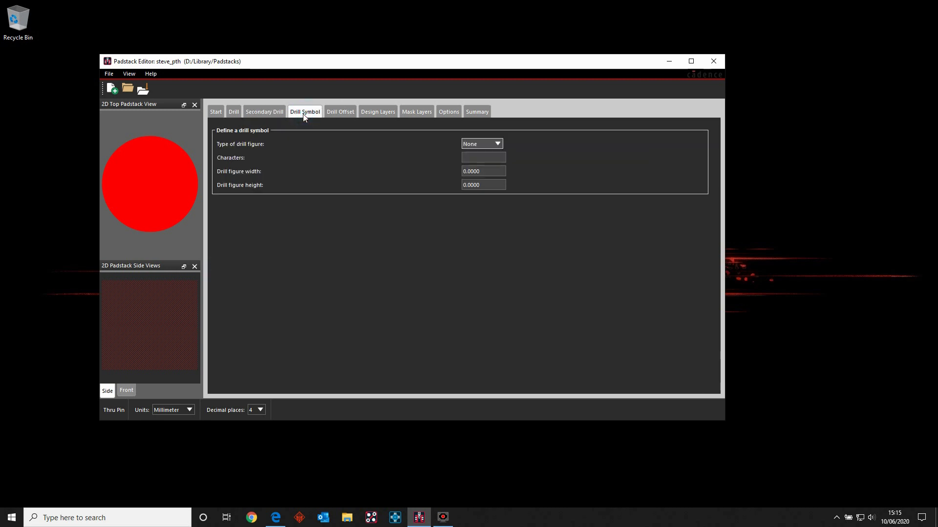
click(499, 142)
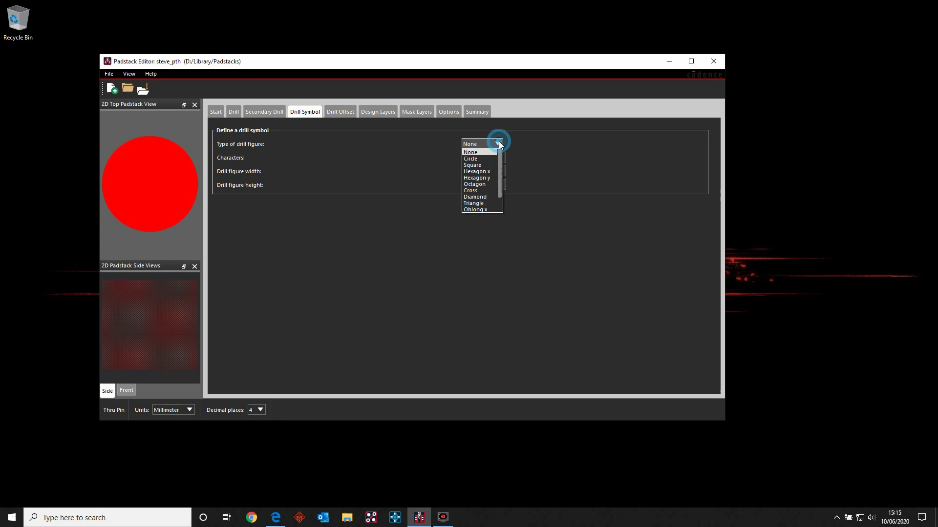
click(483, 160)
click(479, 158)
text(A)
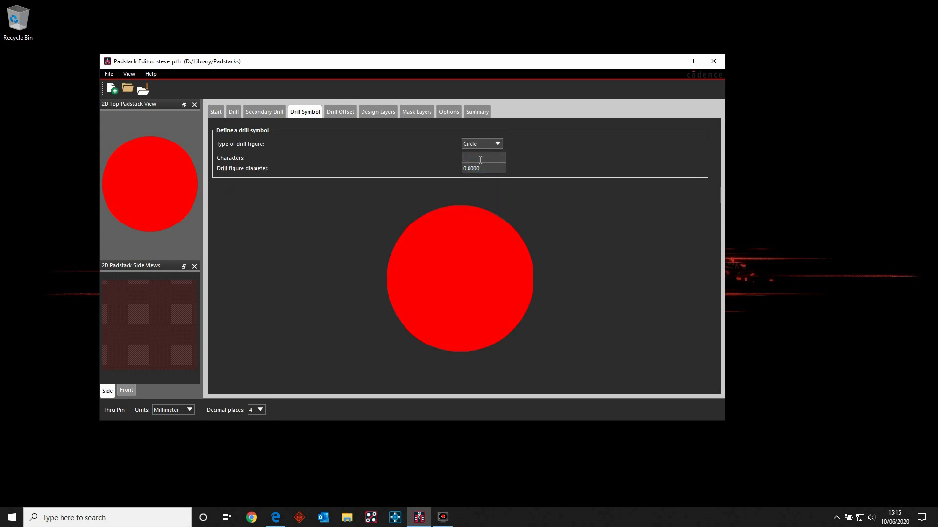
click(484, 167)
double_click(488, 168)
text(5)
key(Return)
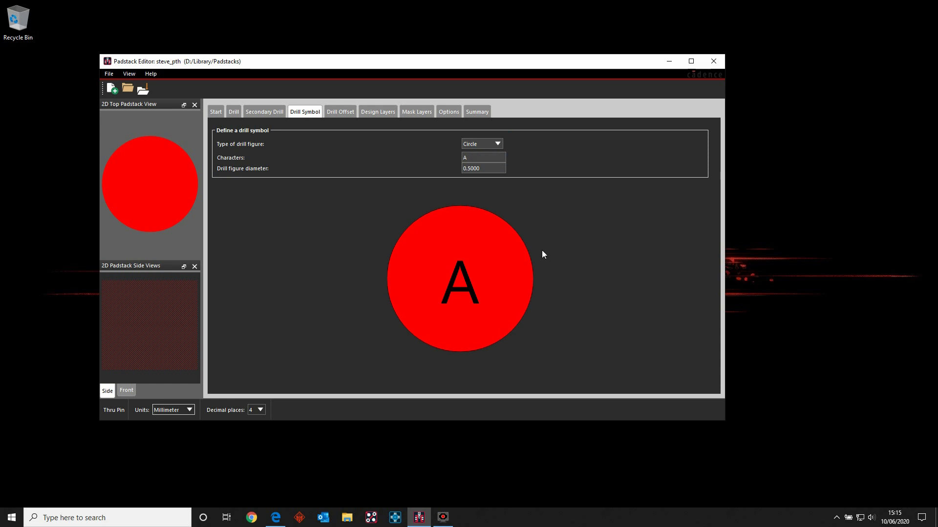
click(336, 115)
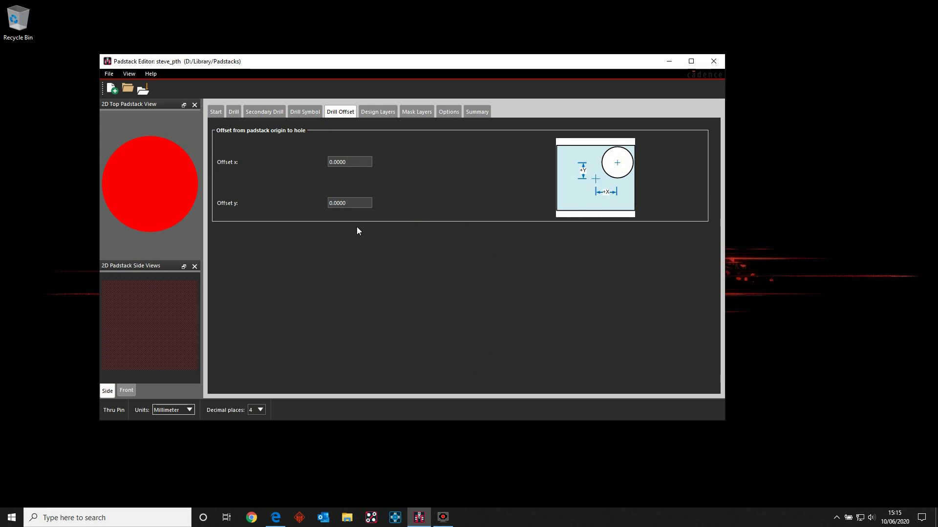
Step: Set the BEGIN LAYER regular pad to a 1.0000 diameter Circle
click(379, 115)
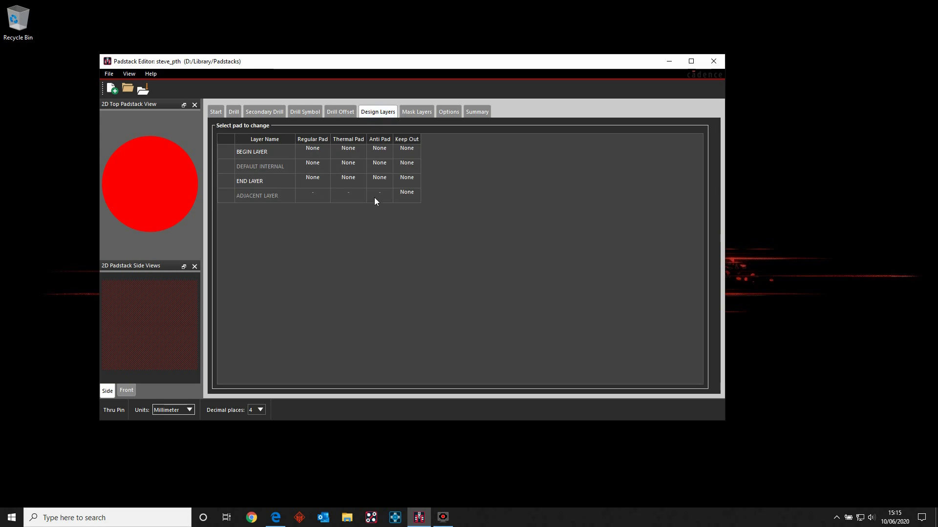
click(315, 153)
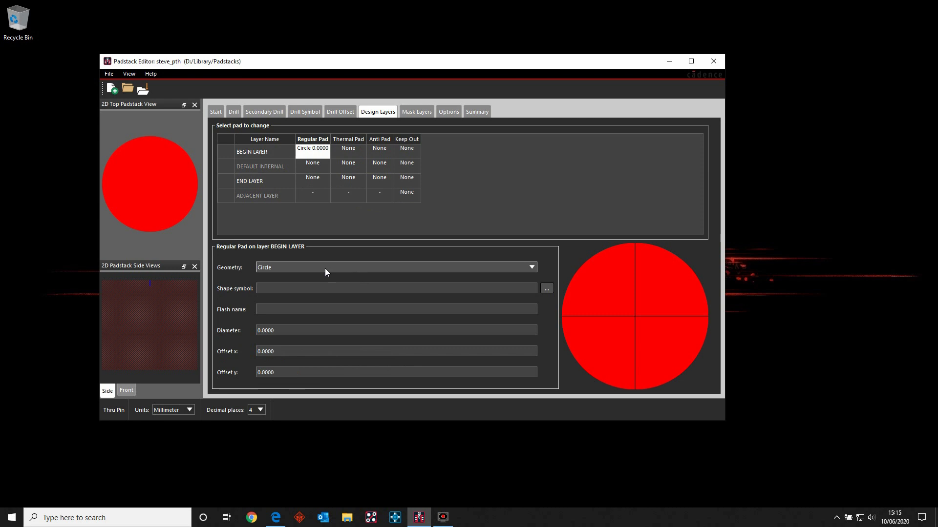
double_click(288, 330)
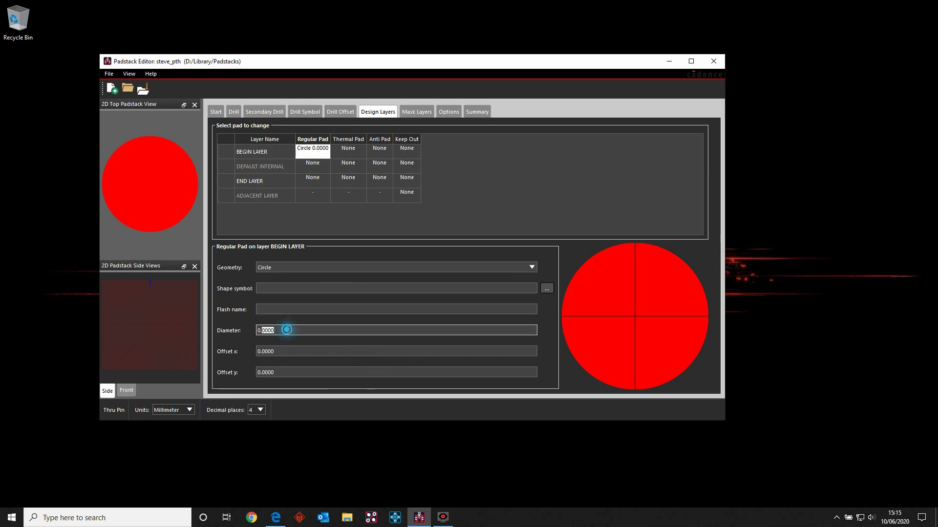
click(287, 330)
text(1)
key(Tab)
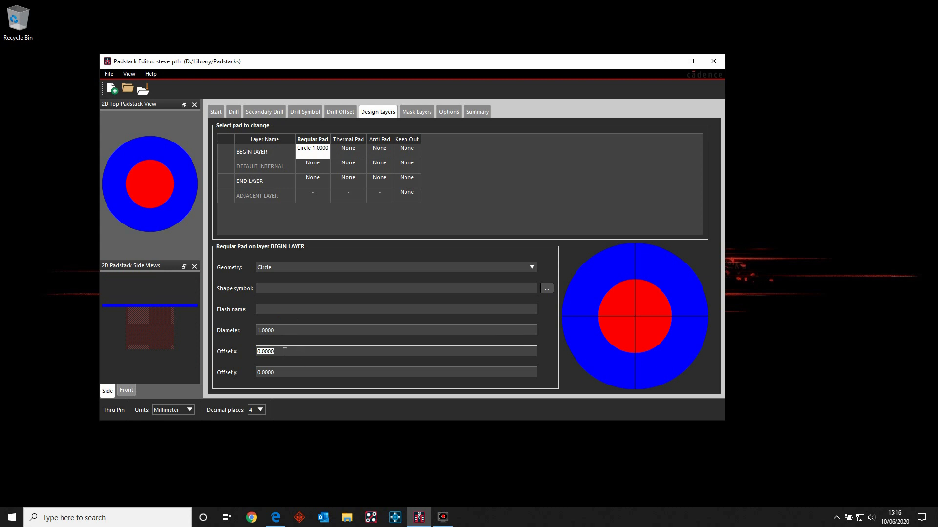
Step: Try a 0.5 x offset on the BEGIN LAYER pad, then reset it to 0
text(0.5)
key(Tab)
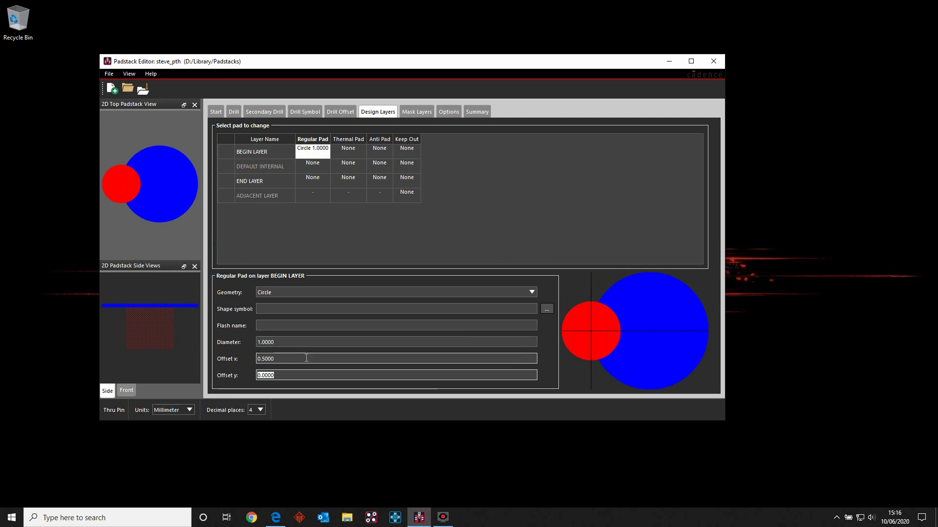
double_click(290, 342)
triple_click(294, 362)
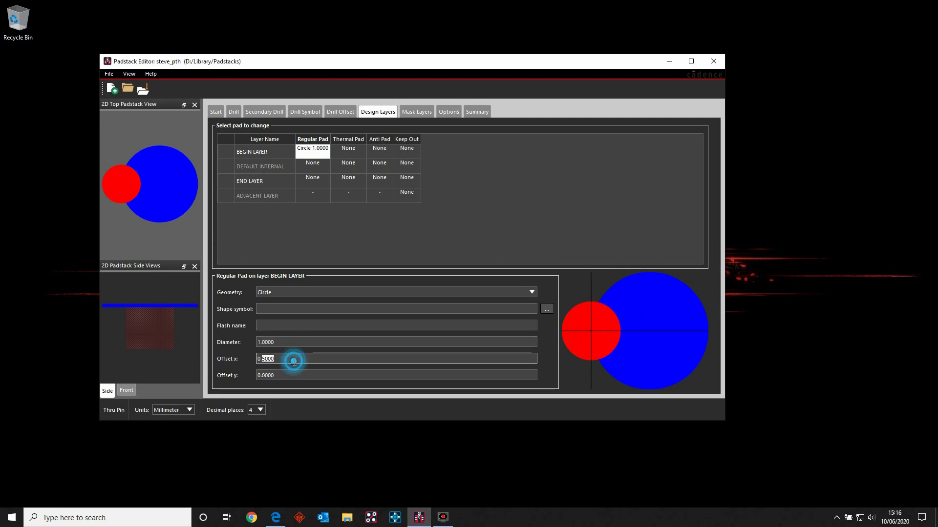
text(0.)
key(Tab)
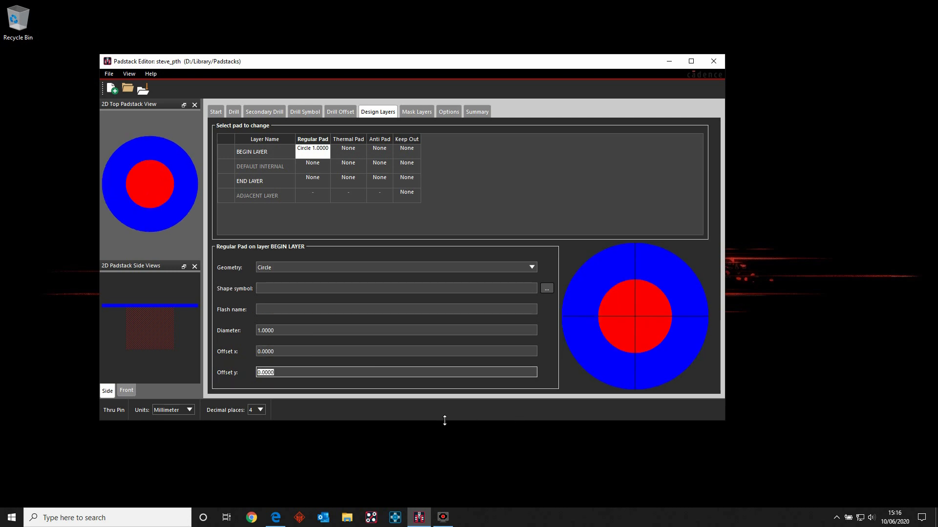
drag(444, 421, 447, 447)
Step: Copy the BEGIN LAYER 1.0000 Circle regular pad onto DEFAULT INTERNAL and END LAYER
right_click(313, 151)
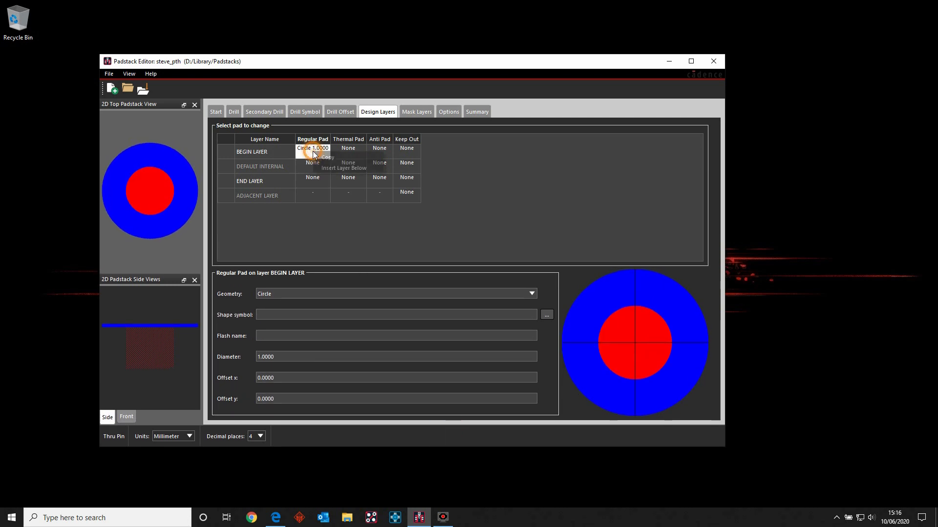
click(345, 157)
click(317, 167)
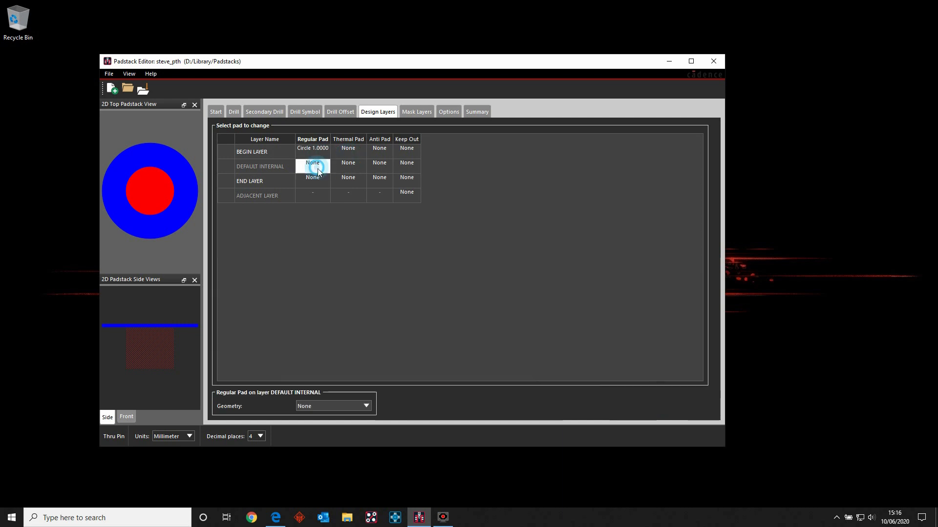
shift+click(317, 181)
right_click(318, 183)
click(340, 202)
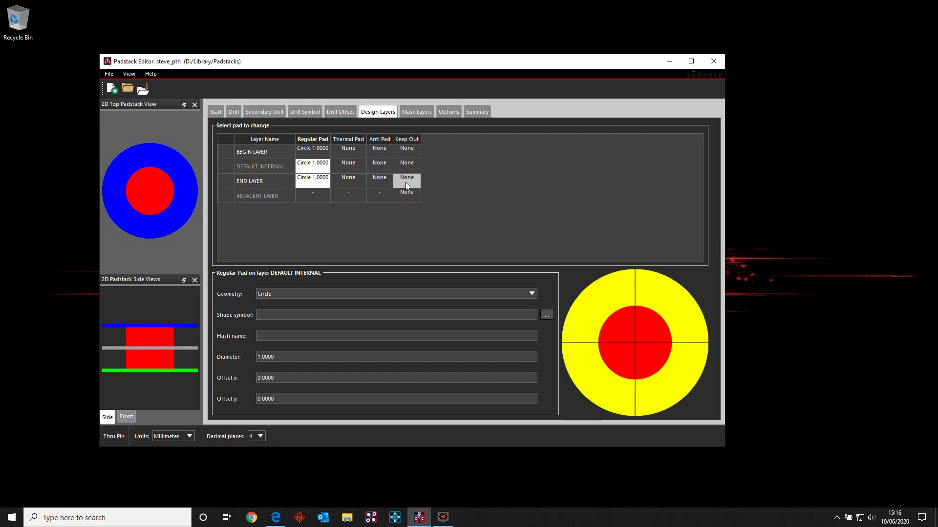
Step: Set the DEFAULT INTERNAL keep-out geometry to Circle, then revert it to None
click(406, 166)
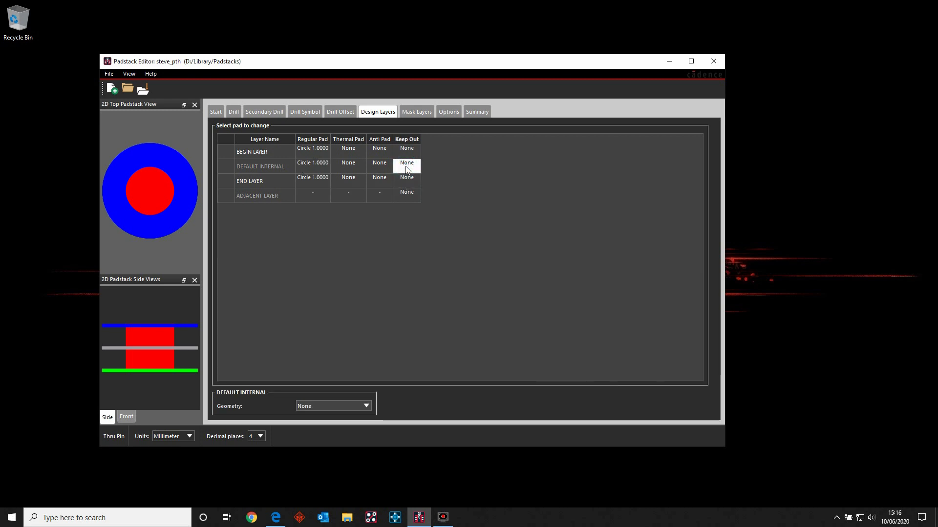
click(306, 406)
click(308, 423)
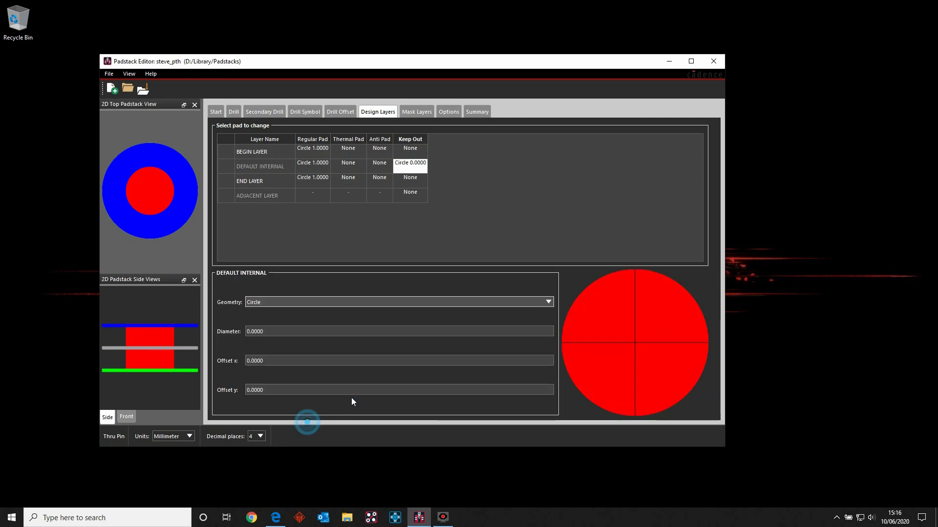
click(266, 300)
click(265, 310)
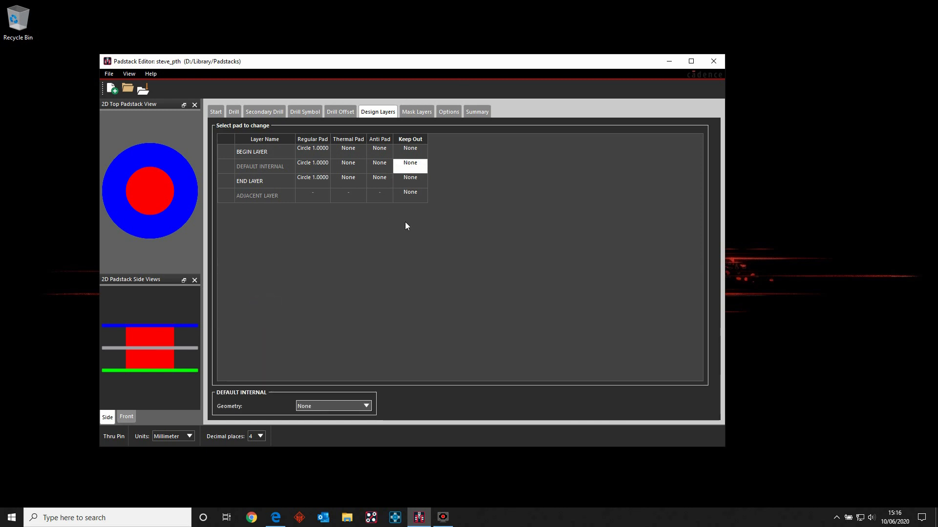
Step: Paste the 1.0000 Circle pad onto SOLDERMASK_TOP and SOLDERMASK_BOTTOM, then view the usage options
click(417, 113)
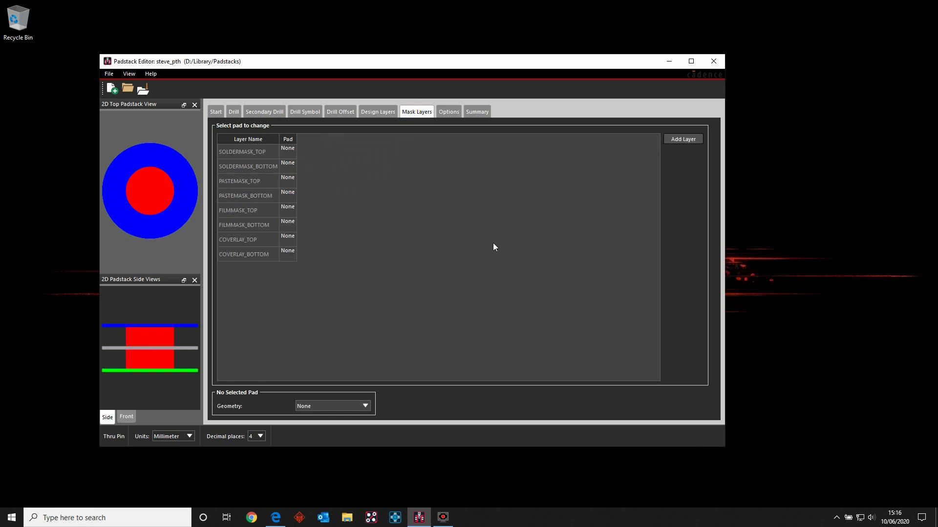
click(294, 148)
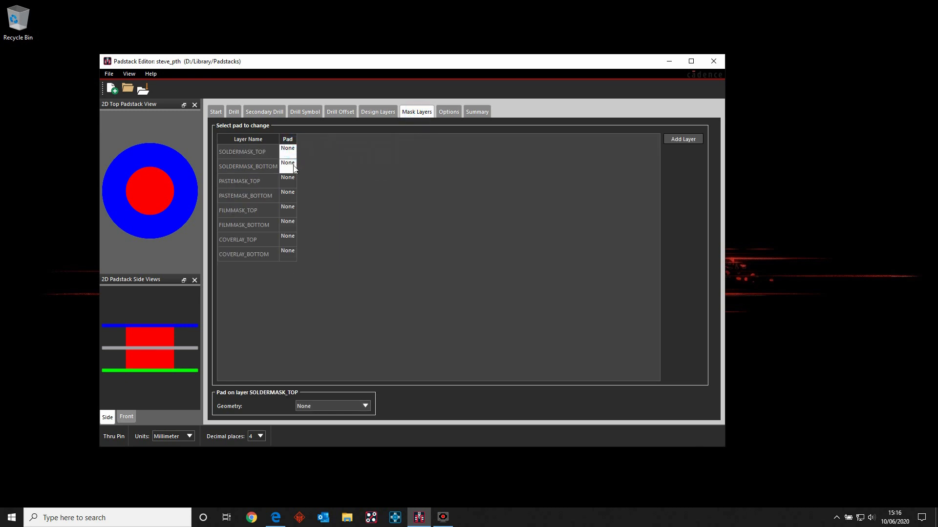
right_click(293, 168)
click(312, 182)
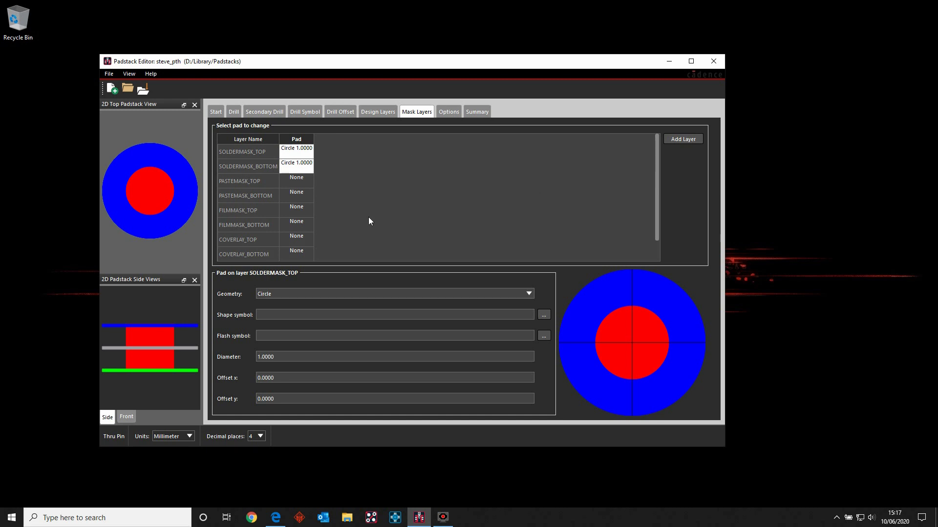
click(455, 113)
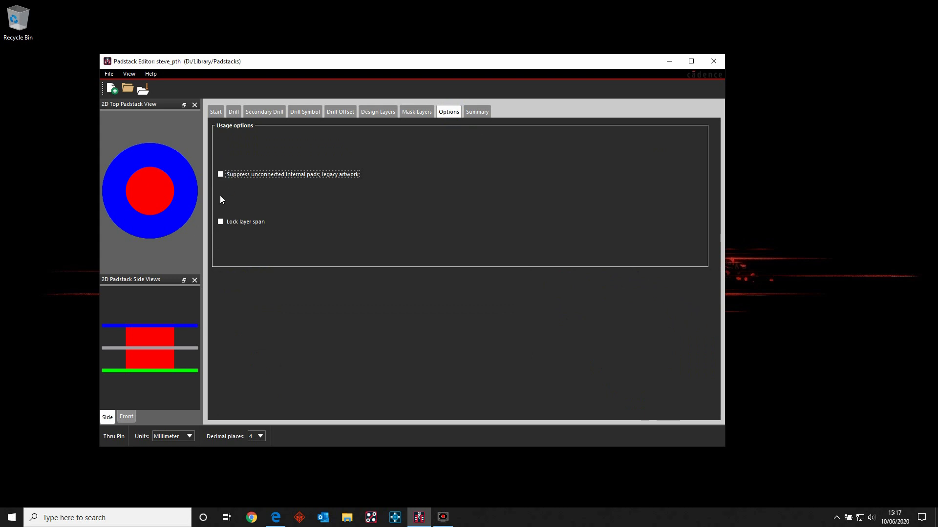
Step: Suppress unconnected internal pads, review the summary, and save steve_pth.pad to D:/Library/Padstacks
click(220, 176)
click(477, 113)
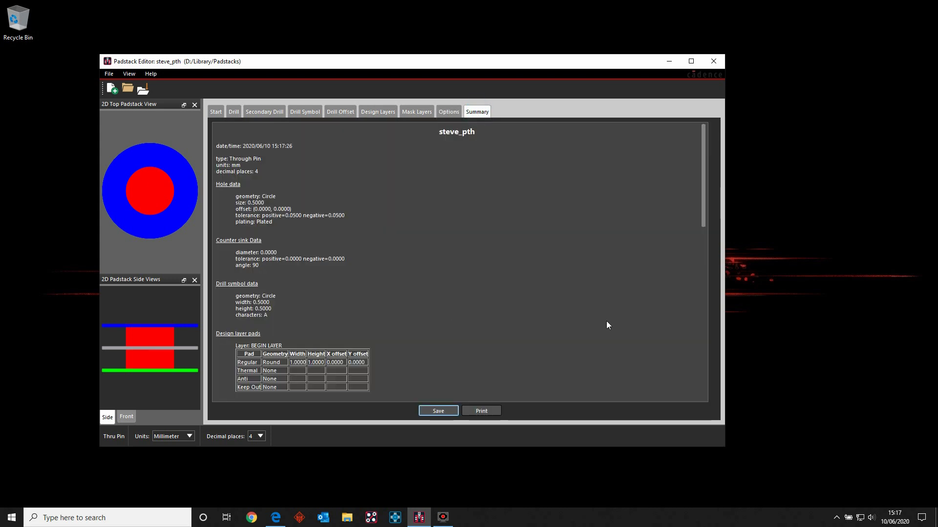
scroll(365, 243, down, 15)
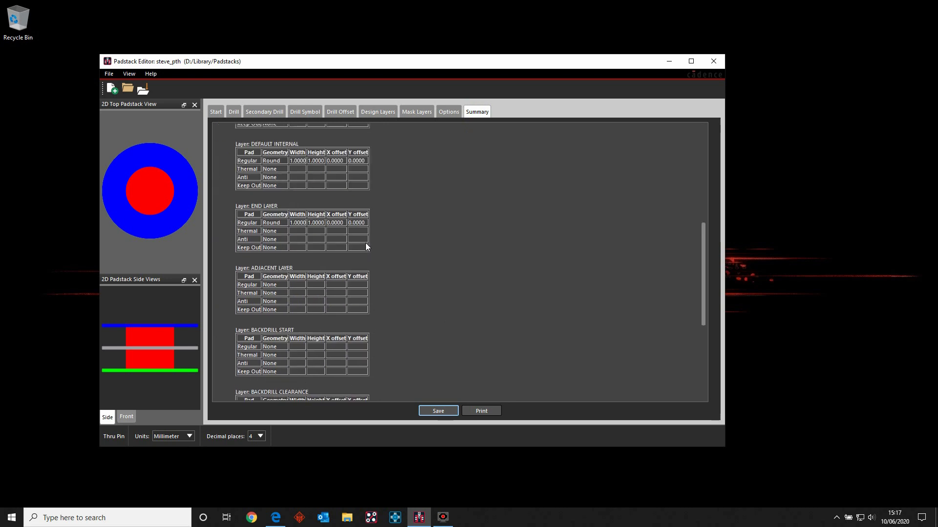
scroll(367, 247, up, 15)
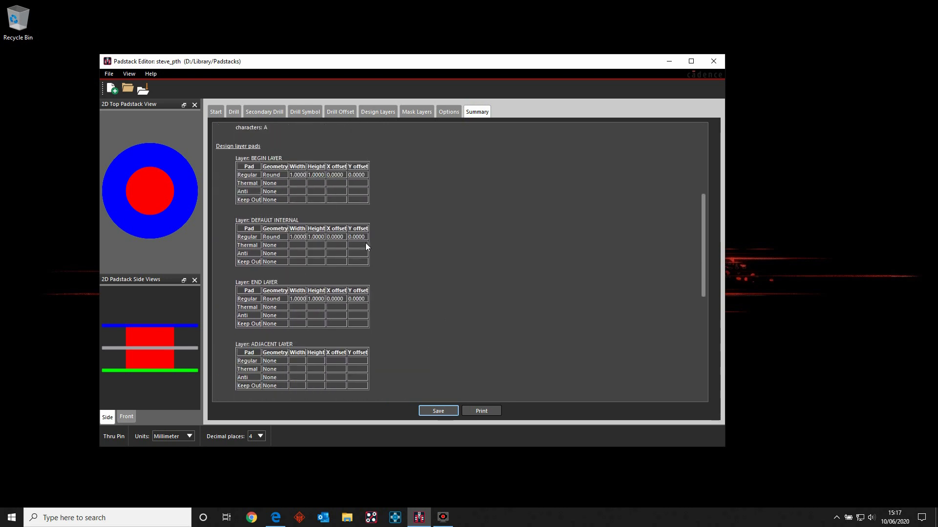
click(143, 89)
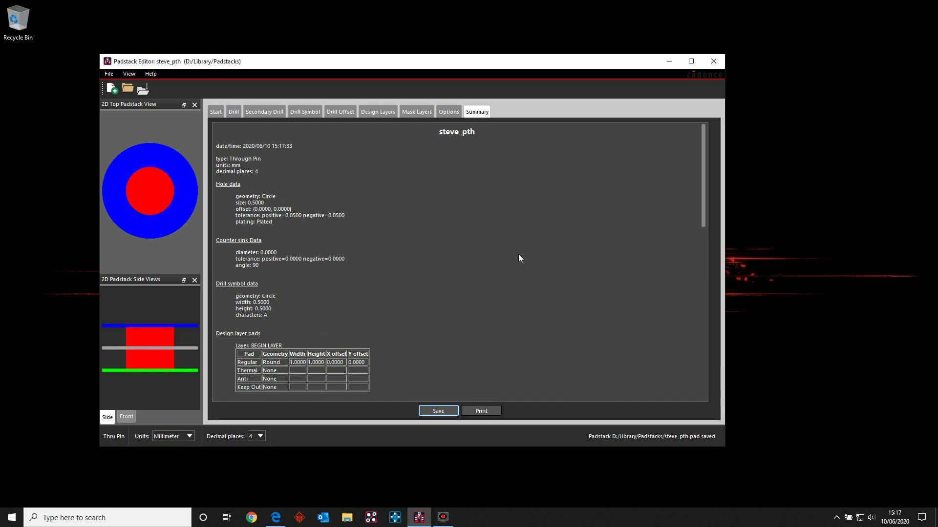
Step: Create a new padstack file named steve_smd with its usage set to SMD Pin
click(109, 73)
click(119, 85)
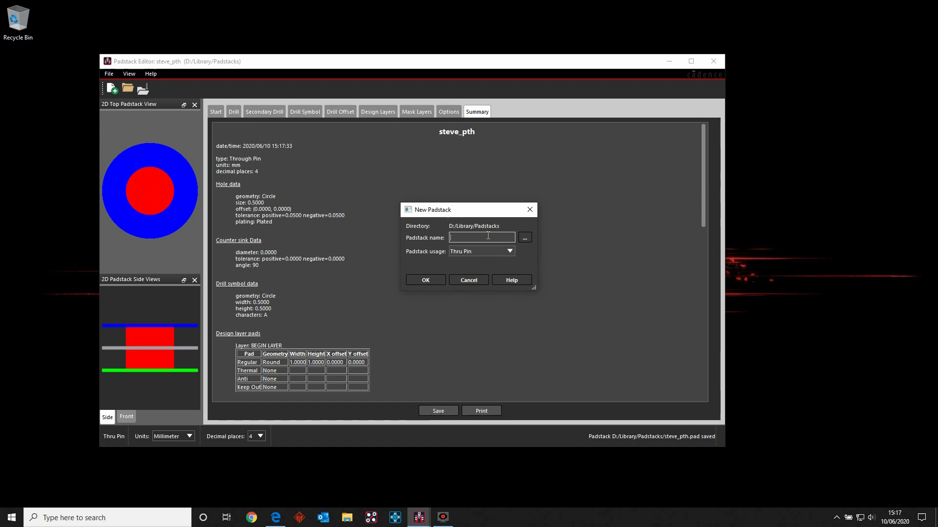
text(steve_smd)
key(Return)
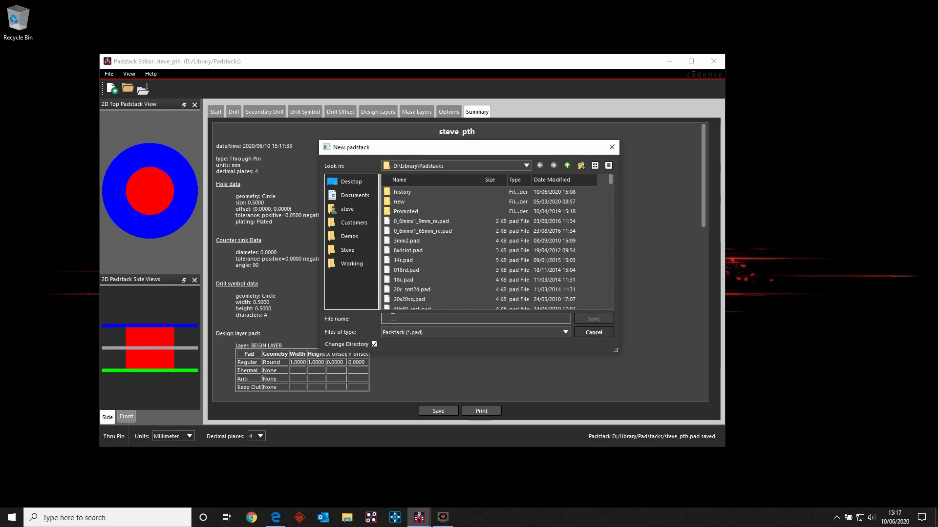
text(steve)
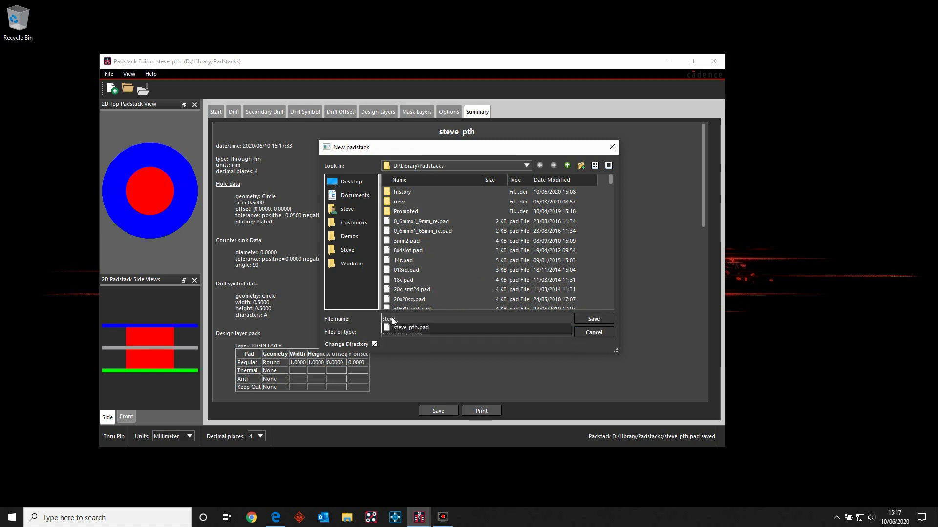
text(_smd)
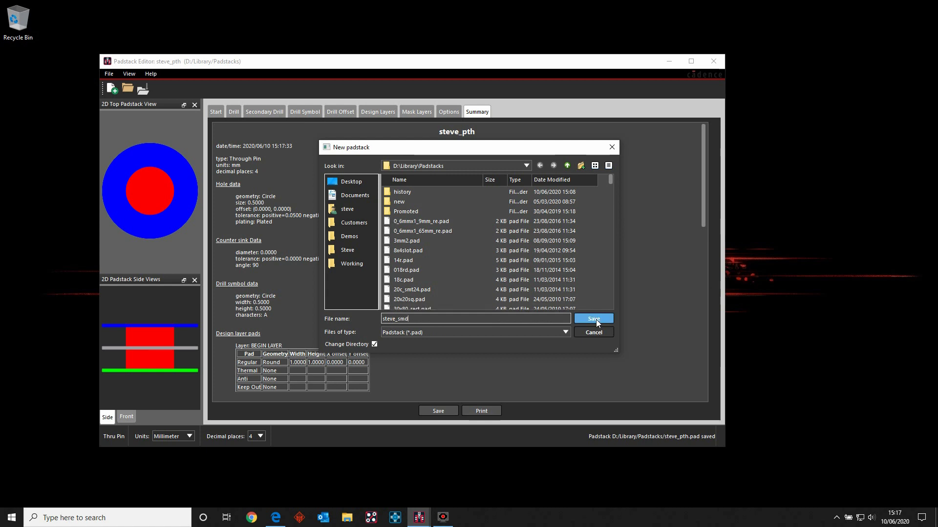
click(596, 319)
click(423, 280)
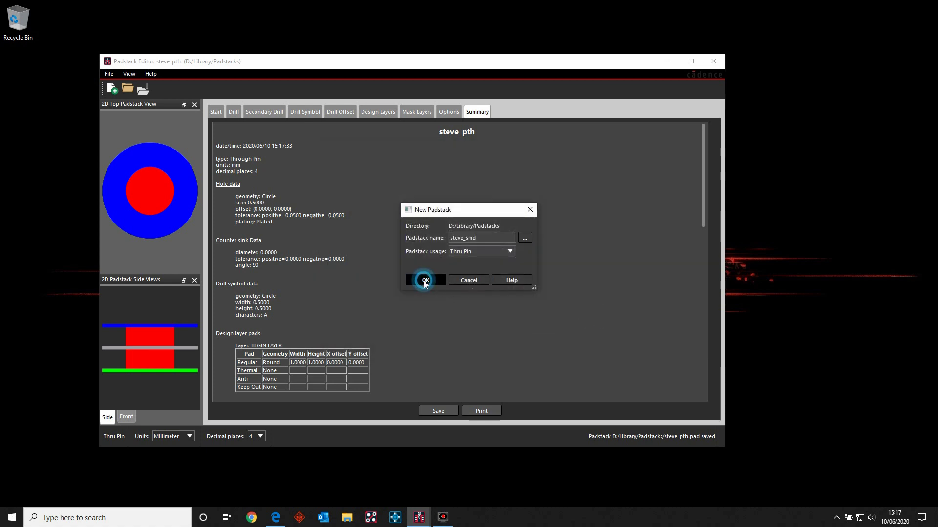
click(483, 252)
click(477, 266)
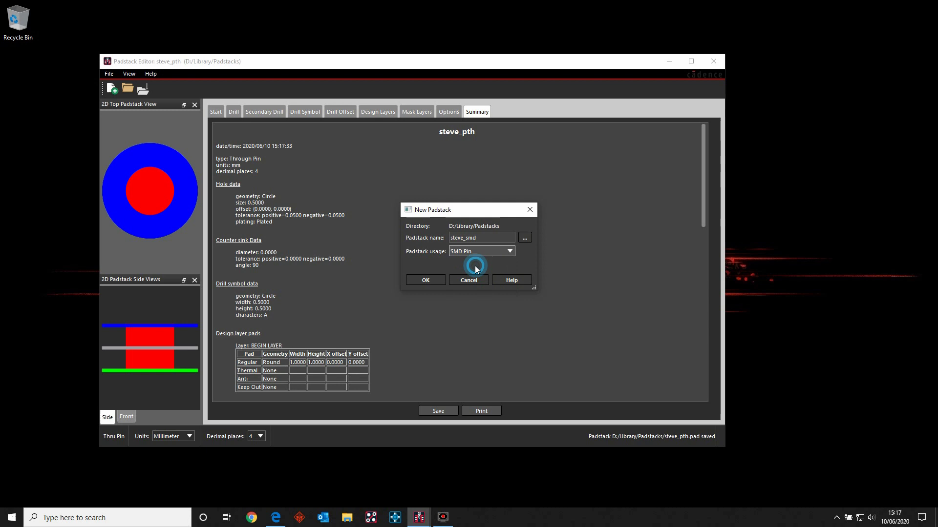
click(422, 280)
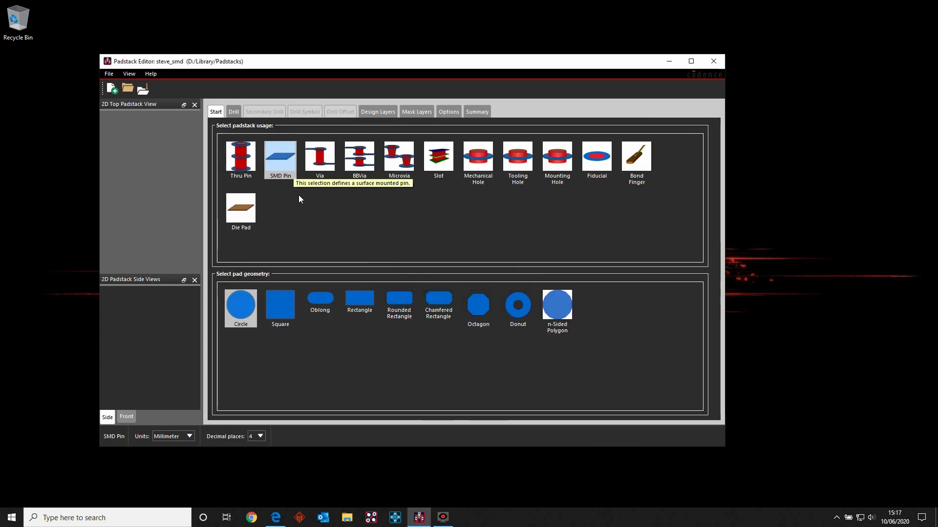
Step: Give steve_smd's BEGIN LAYER a 4.0000 Square regular pad, then copy that pad
click(293, 304)
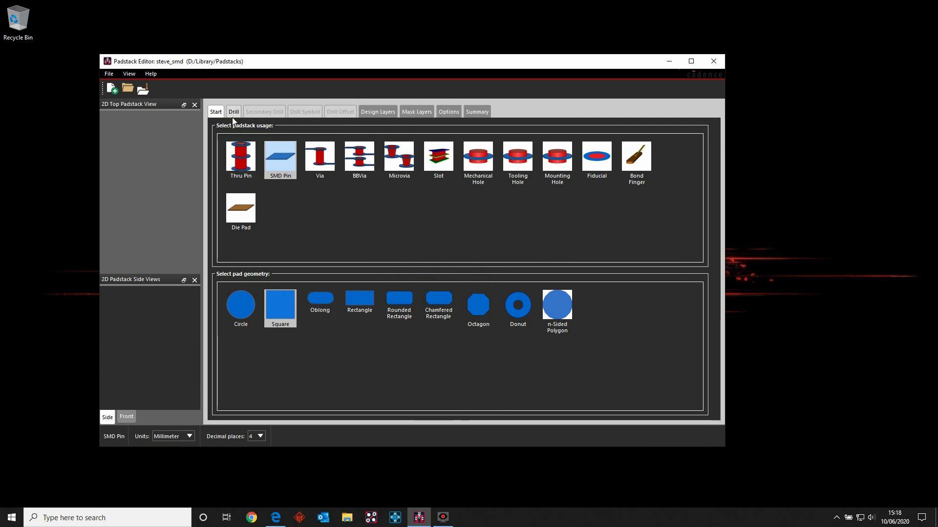
click(378, 112)
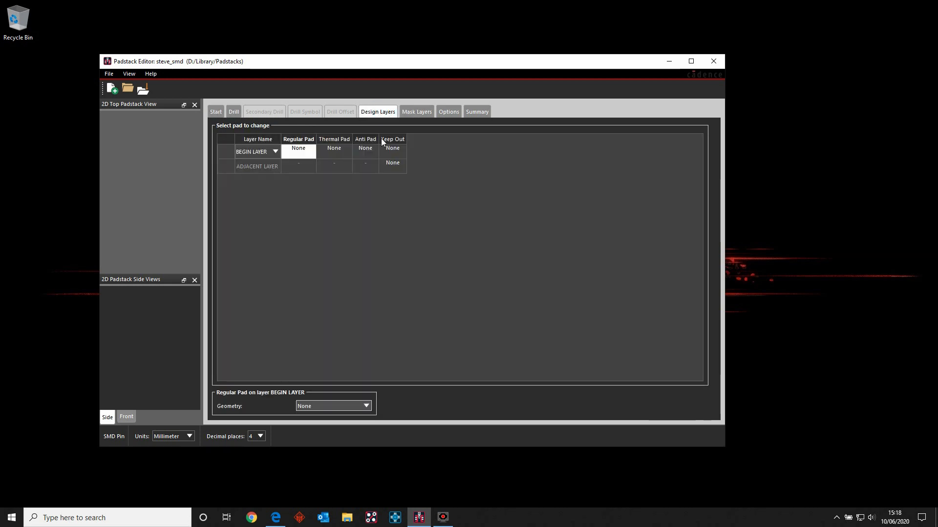
click(316, 405)
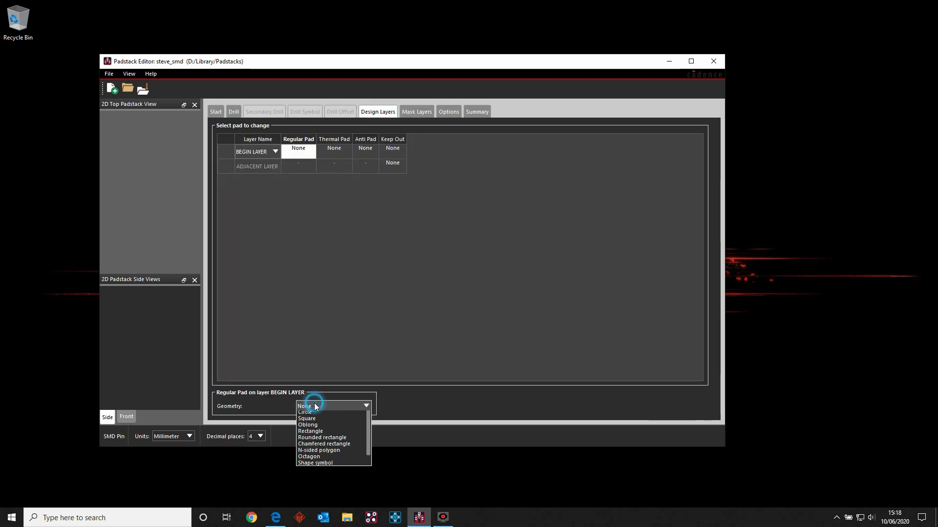
click(314, 428)
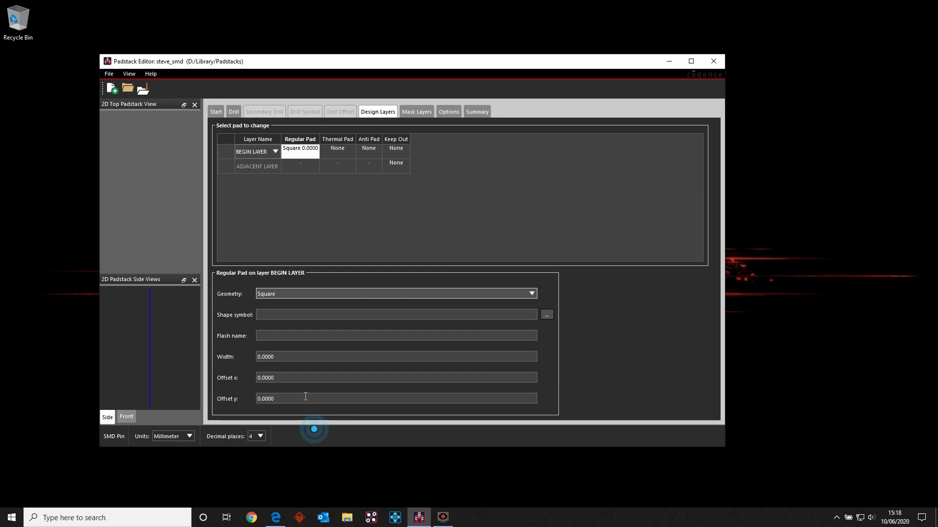
click(289, 355)
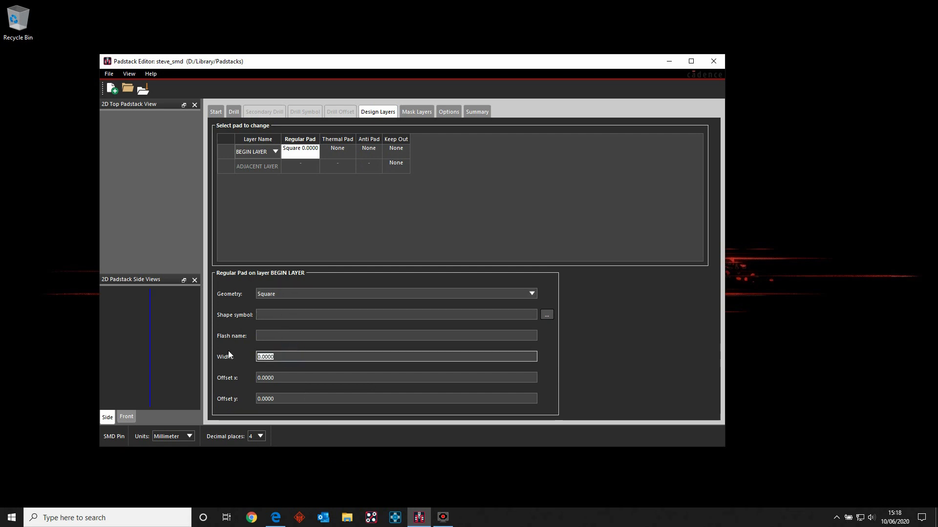
text(4)
key(Tab)
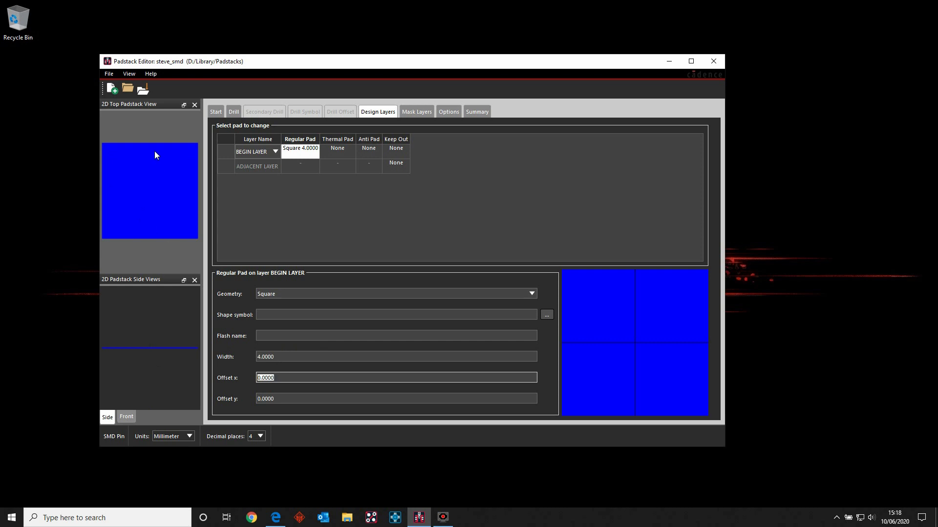
click(308, 152)
Step: Paste the copied 4.0000 Square pad onto the SOLDERMASK_TOP mask layer
click(418, 114)
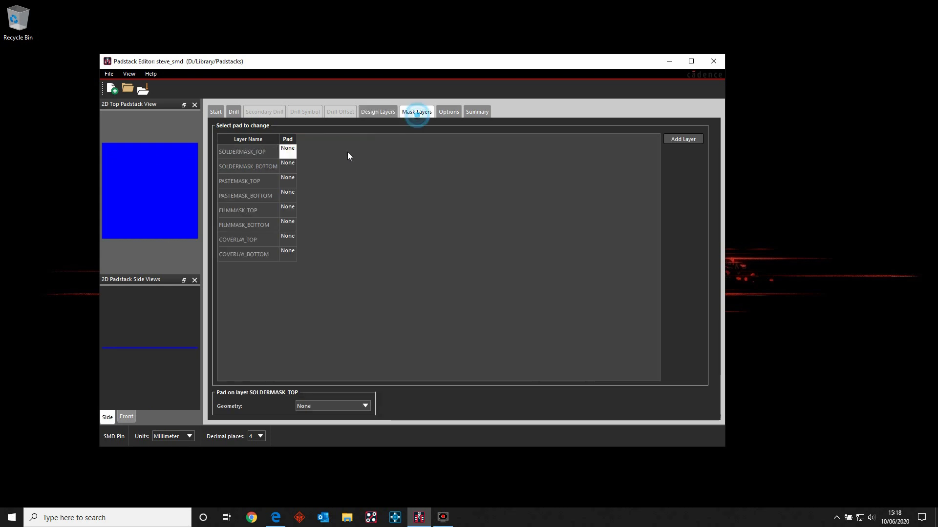
right_click(288, 151)
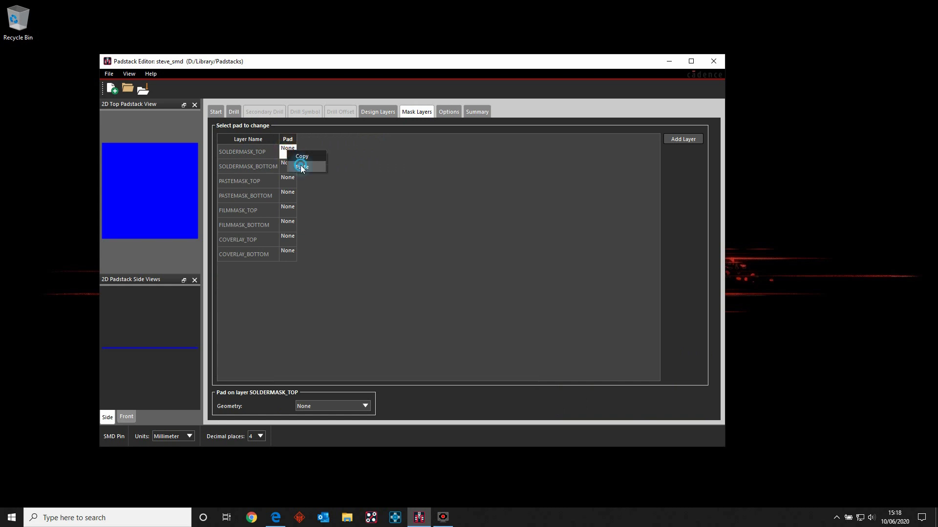
click(301, 167)
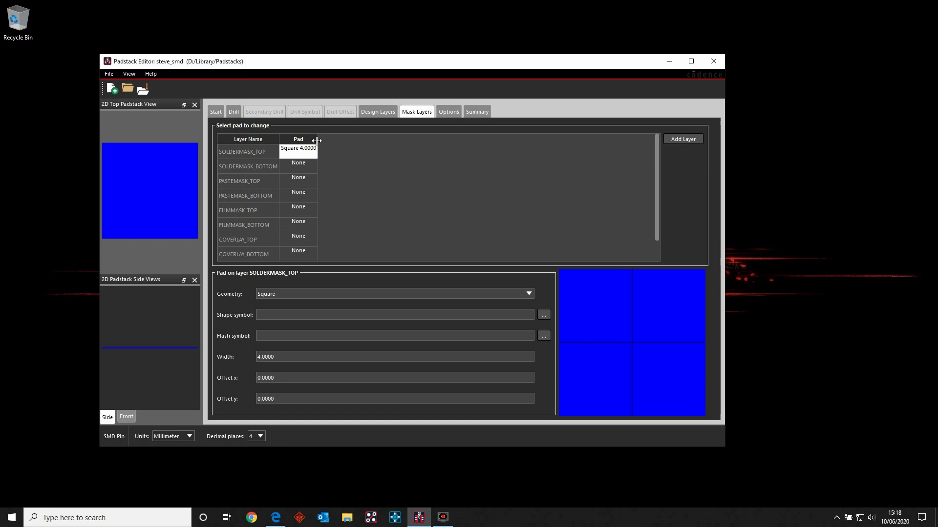
Step: Set the PASTEMASK_TOP pad geometry to Flash and create a new flash symbol steve_flash
click(291, 180)
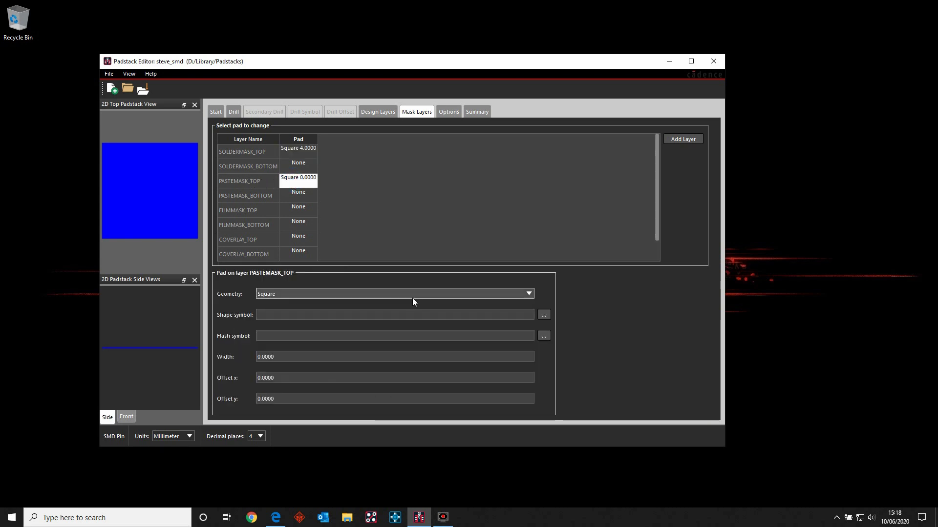
click(347, 294)
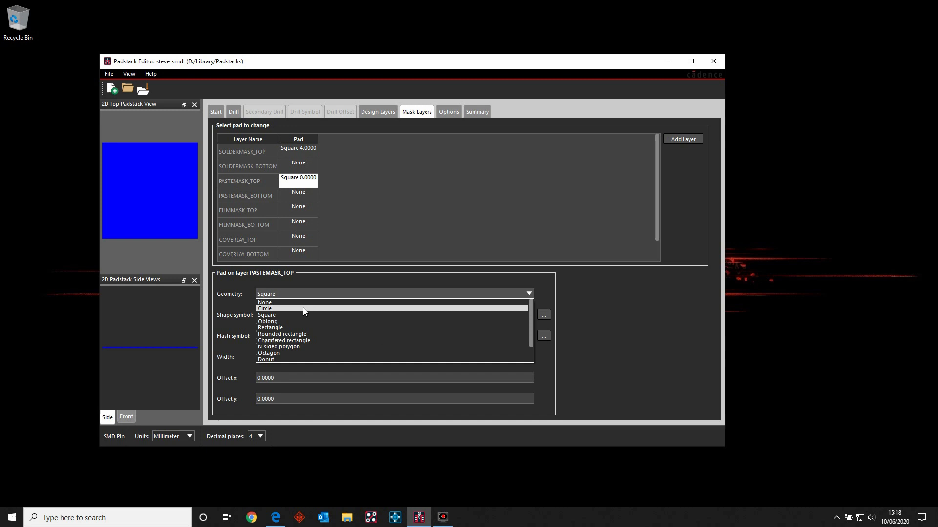
scroll(303, 308, down, 1)
click(268, 359)
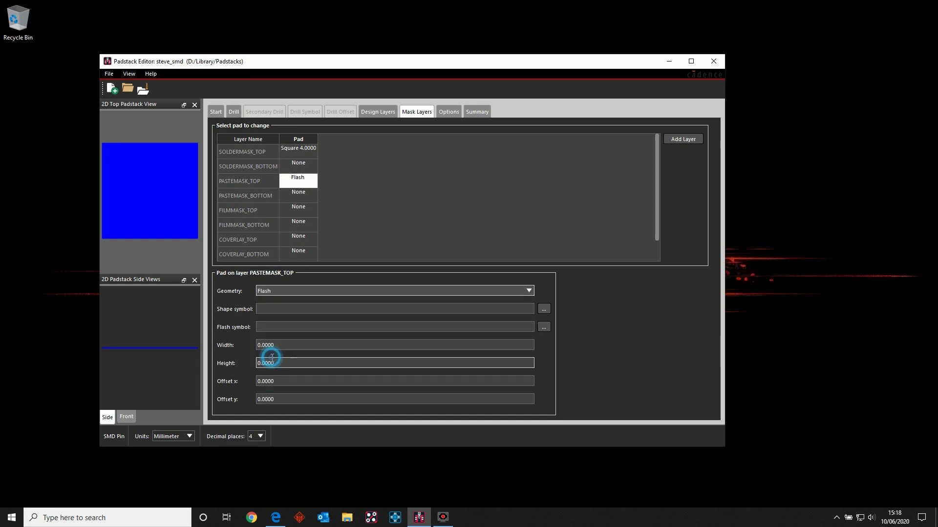
click(544, 327)
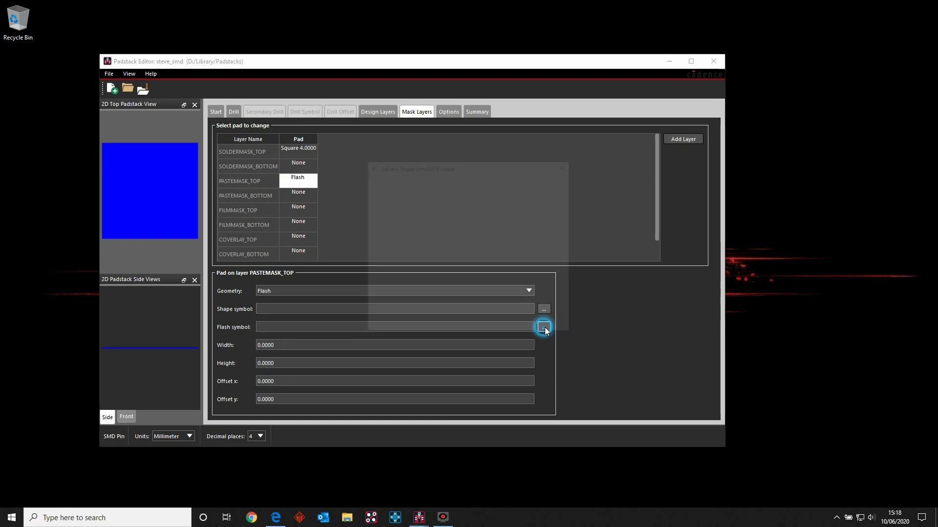
drag(409, 162, 316, 146)
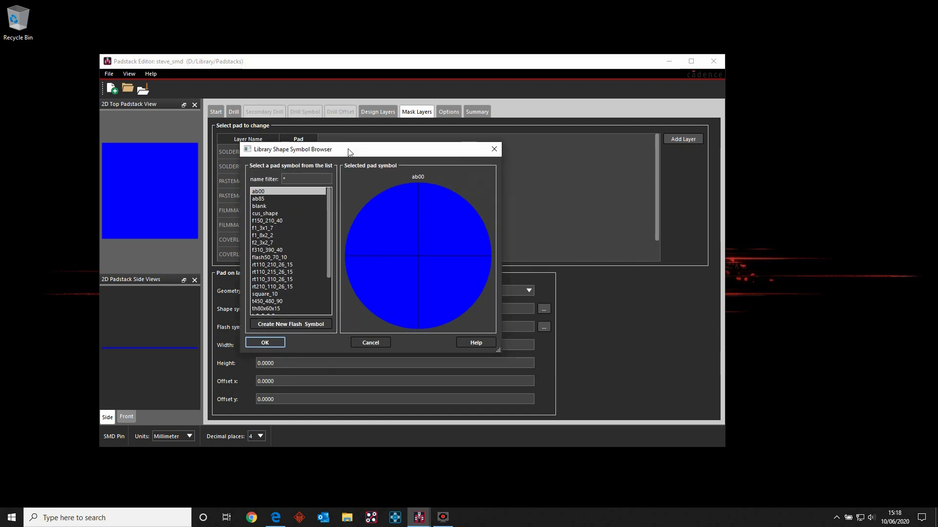
scroll(282, 255, down, 3)
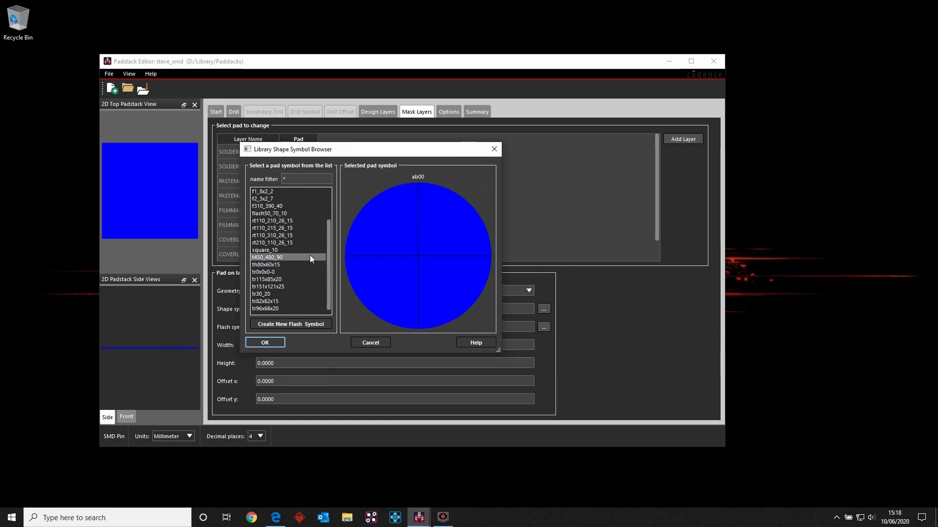
click(305, 325)
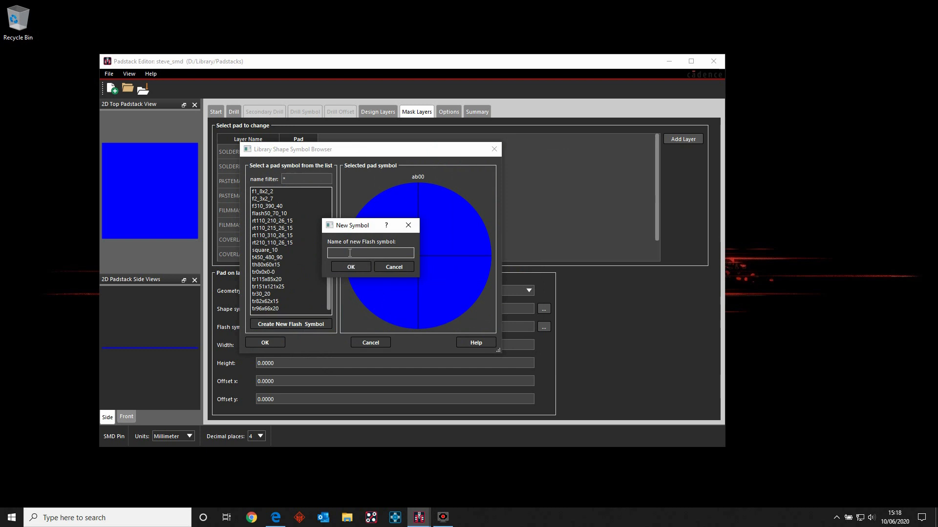
text(steve_flash)
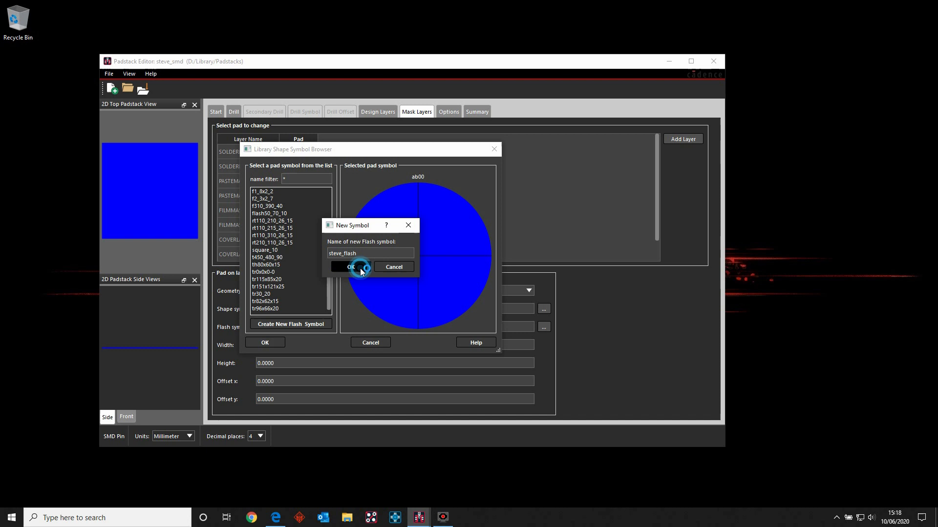
click(359, 268)
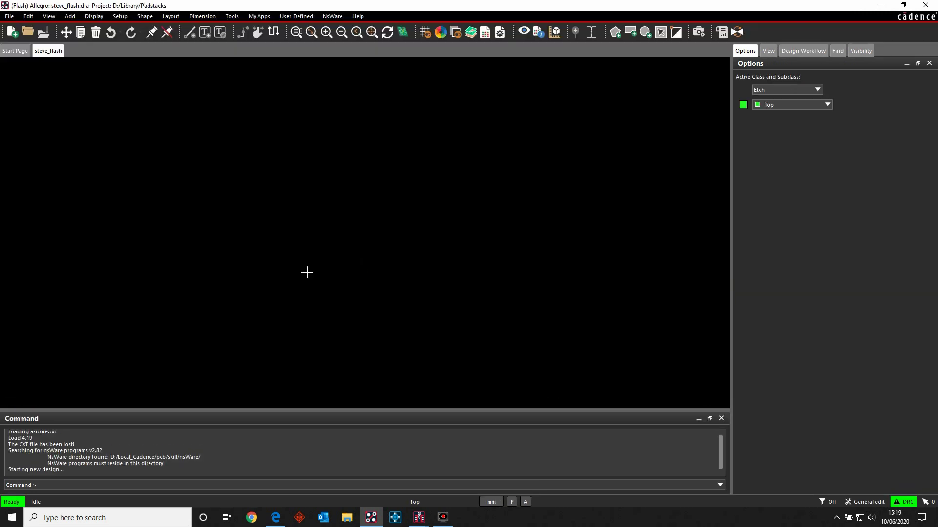
Step: Set All Etch grid spacing to 0.5 in X and Y and turn Grids On
scroll(216, 234, up, 3)
scroll(370, 237, up, 4)
click(119, 16)
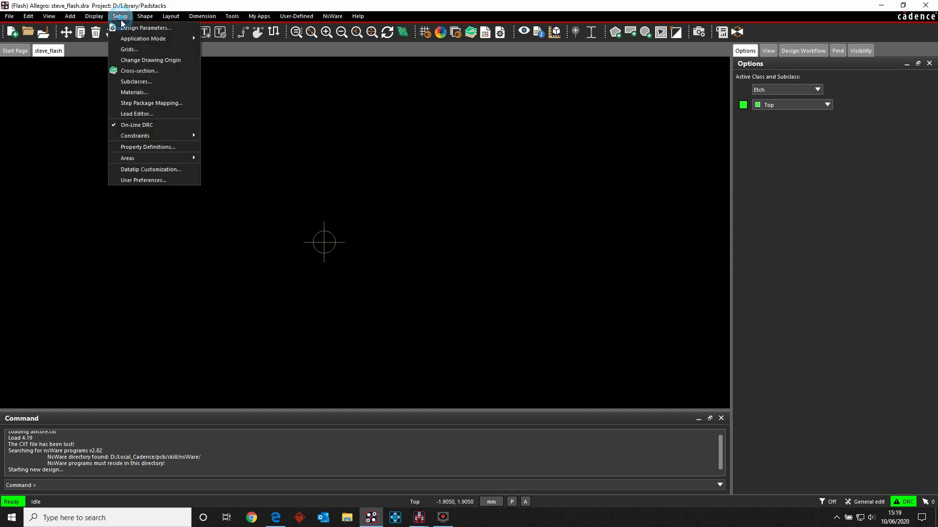
click(128, 51)
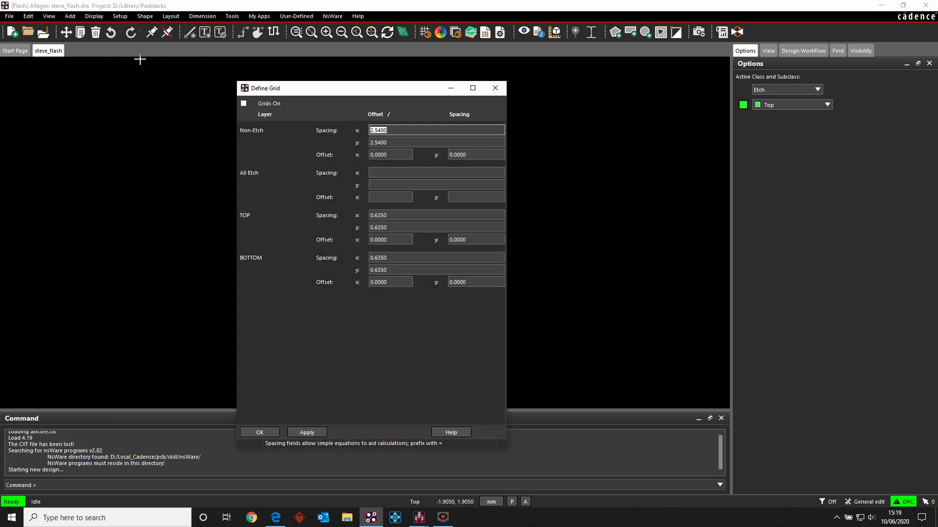
click(392, 172)
text(0.5)
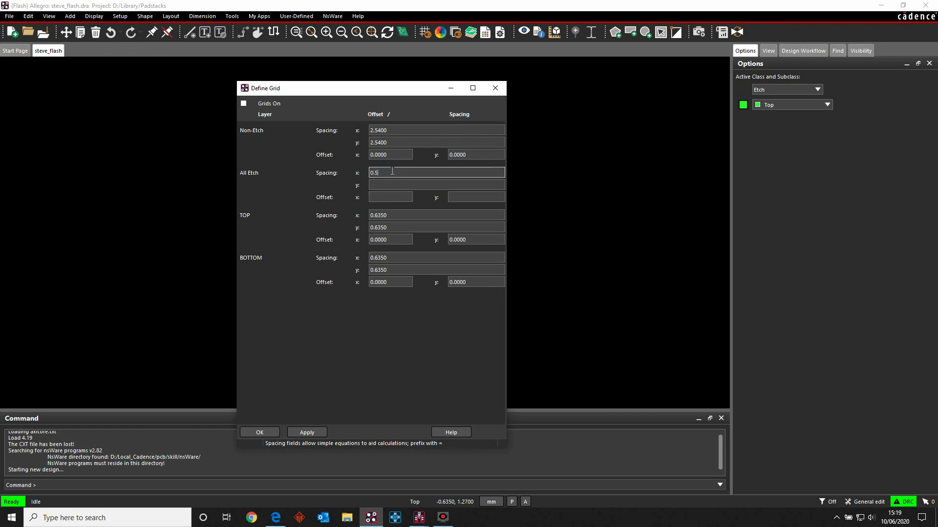
key(Tab)
text(0.5)
key(Tab)
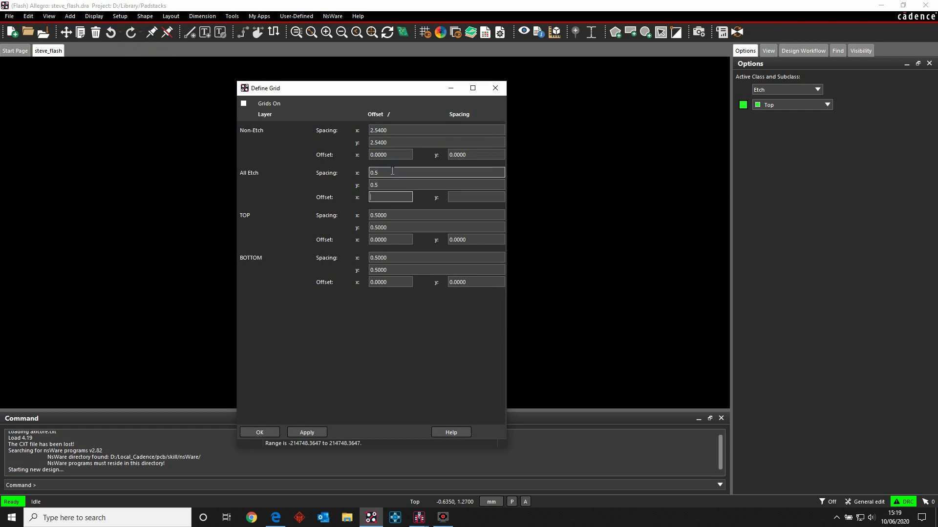
click(307, 432)
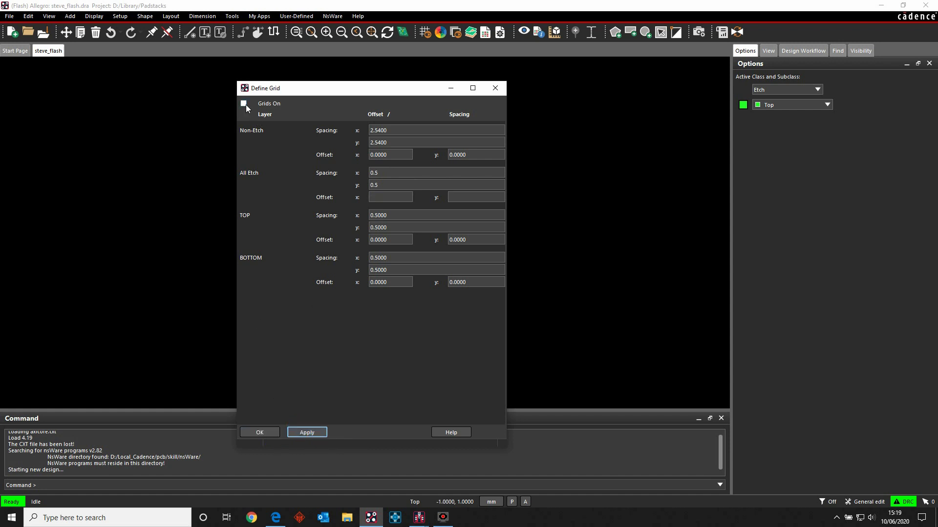
click(244, 103)
click(259, 433)
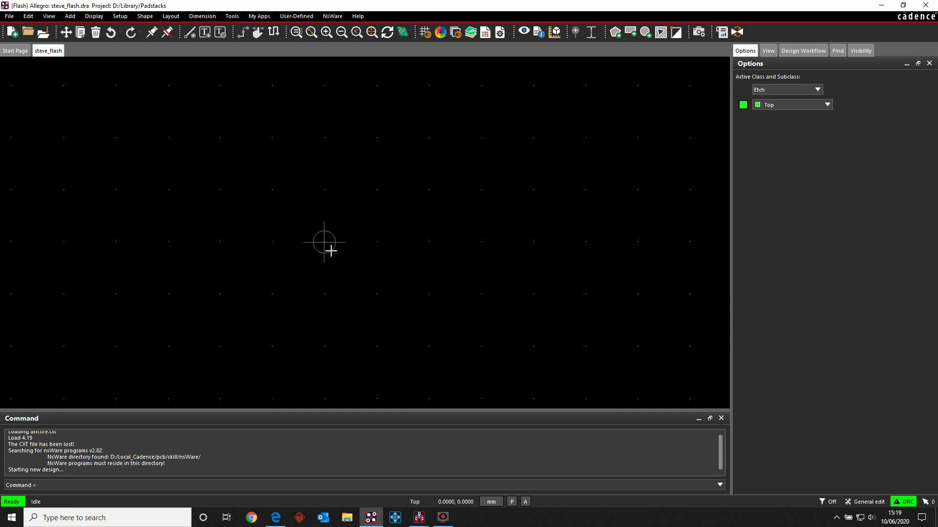
Step: Draw a filled rectangular square shape on Etch/Top starting at corner -0.5, -0.5
click(631, 33)
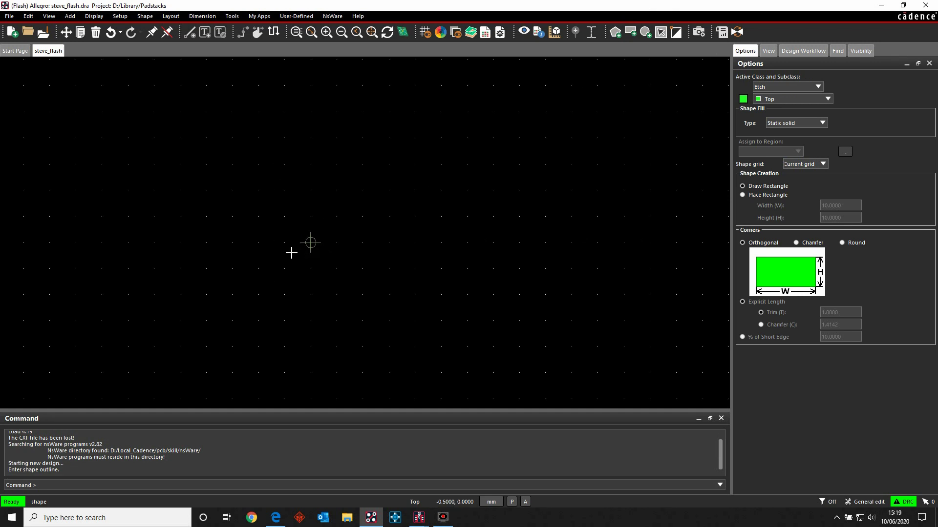
click(285, 266)
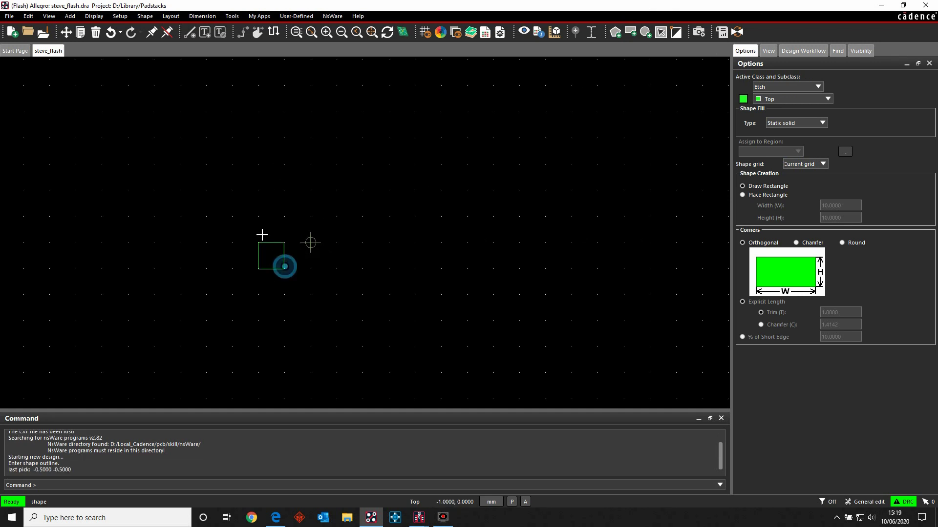
click(229, 226)
right_click(383, 286)
click(389, 288)
click(383, 264)
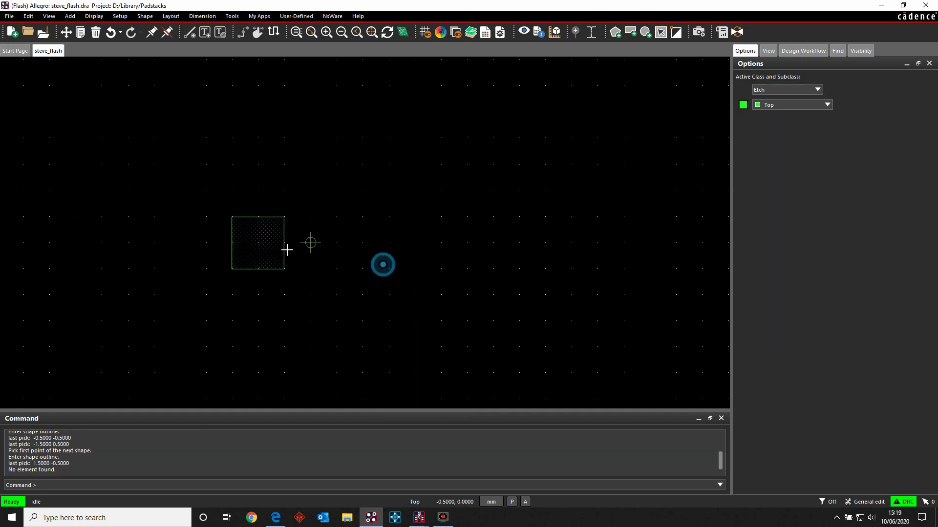
Step: Copy the square as a rectangular array of 3 by 3 with 1.5 spacing in X and Y
click(29, 16)
click(40, 63)
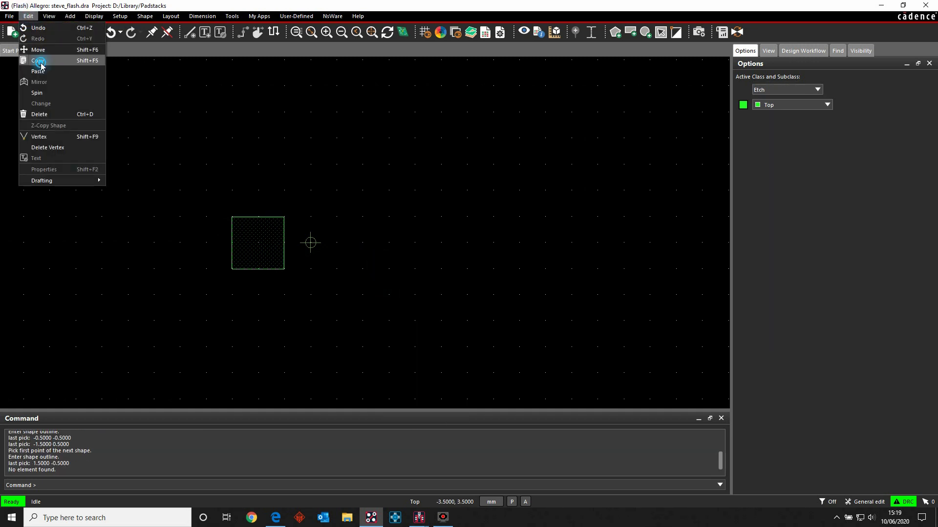
click(257, 243)
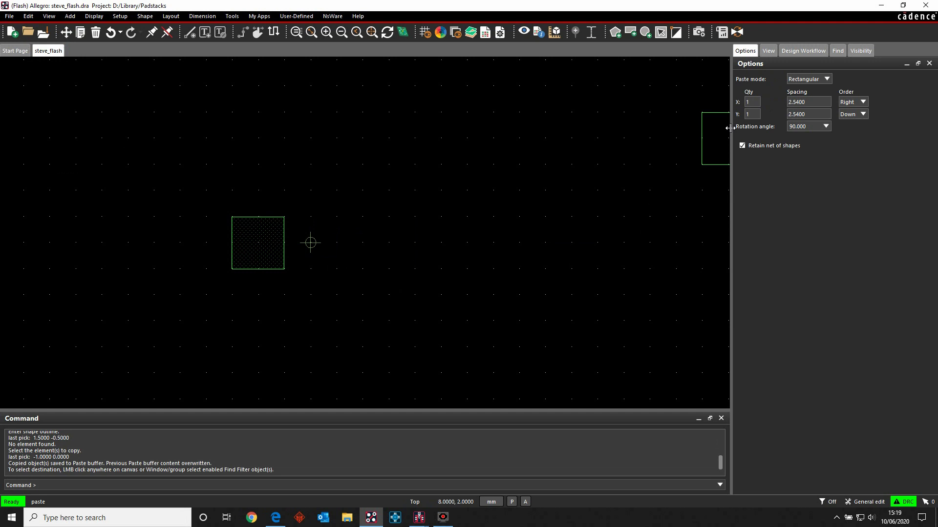
double_click(752, 101)
text(3)
key(Tab)
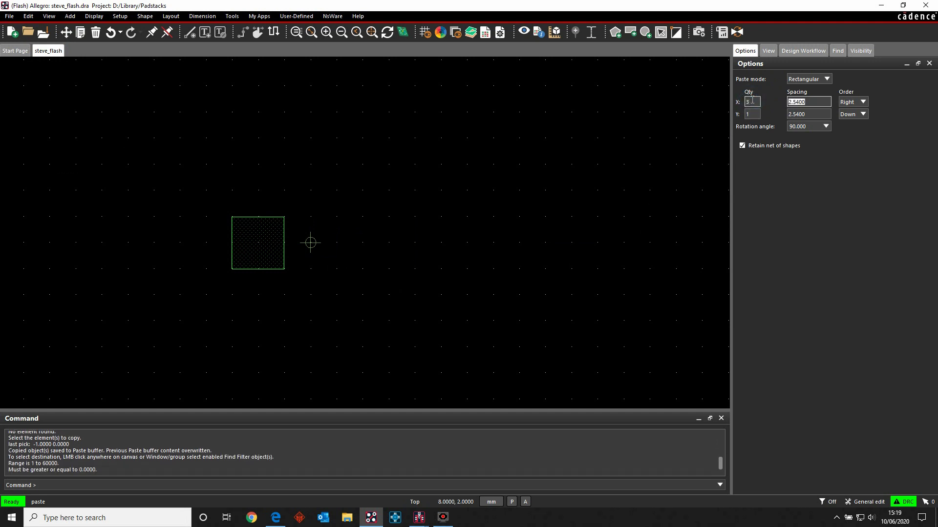
text(3)
double_click(752, 114)
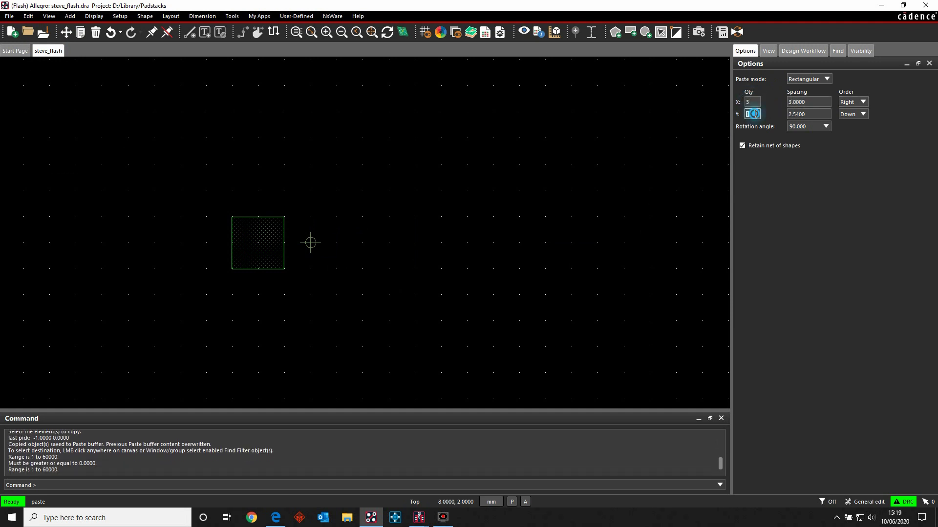
text(3)
double_click(814, 101)
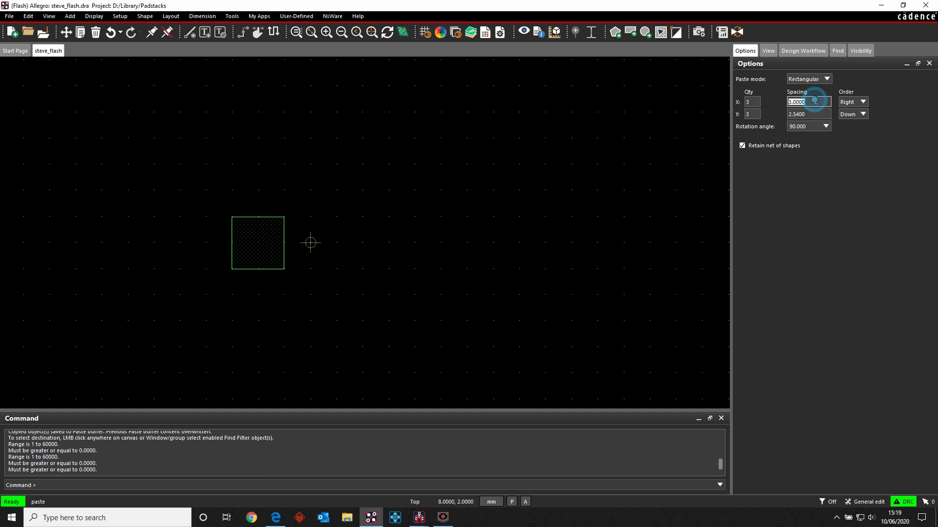
text(1.5)
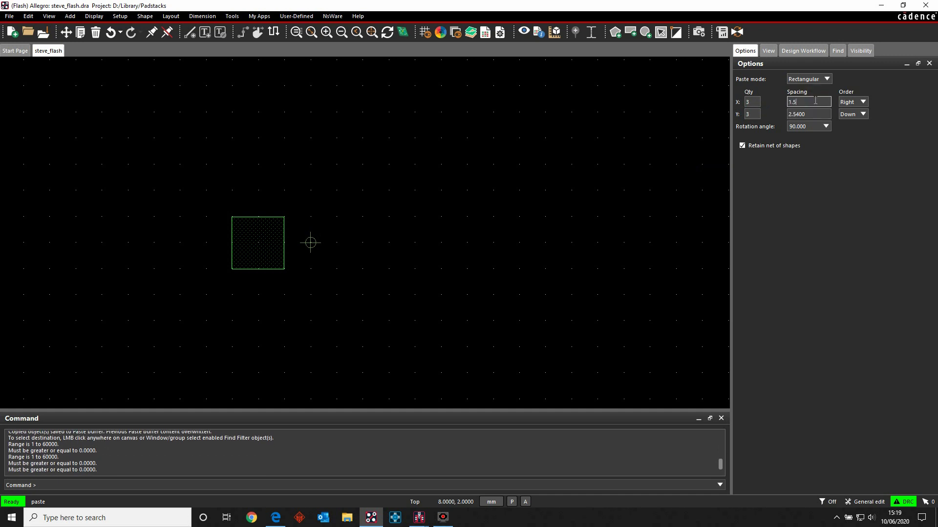
double_click(814, 113)
text(1.5)
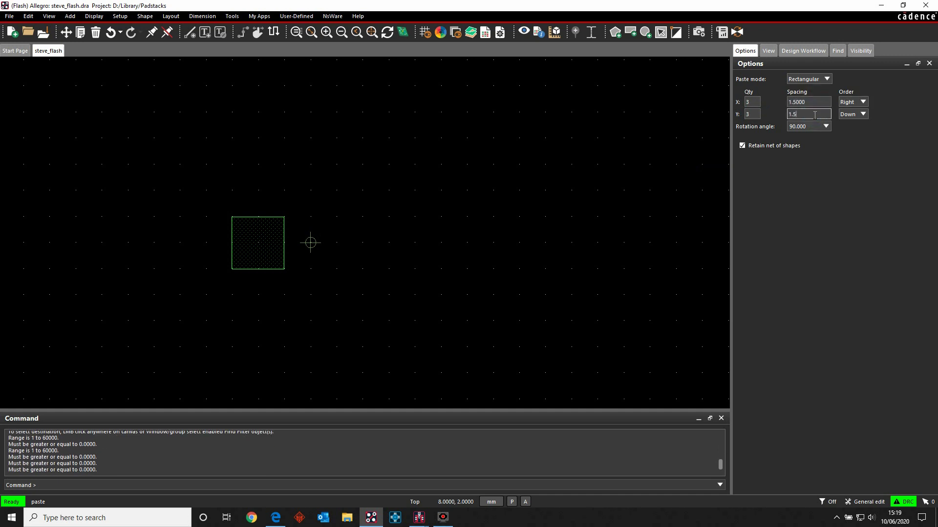
key(Tab)
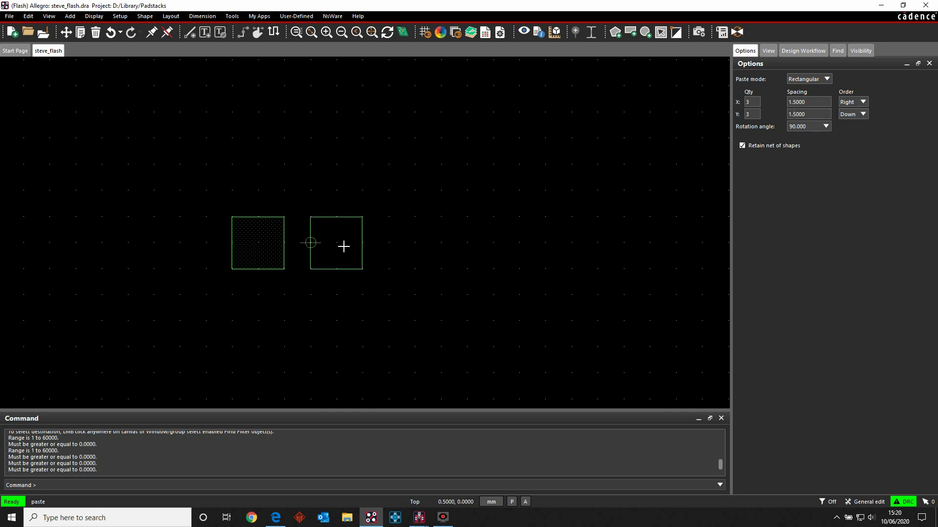
Step: Place the 3x3 pad array and delete the leftover extra top-left pad
click(344, 247)
key(Escape)
scroll(365, 148, down, 1)
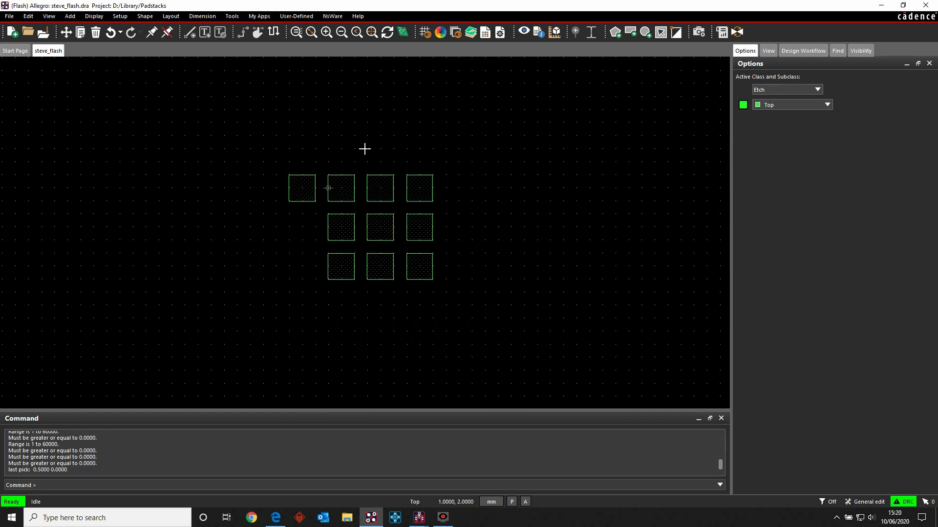
key(Delete)
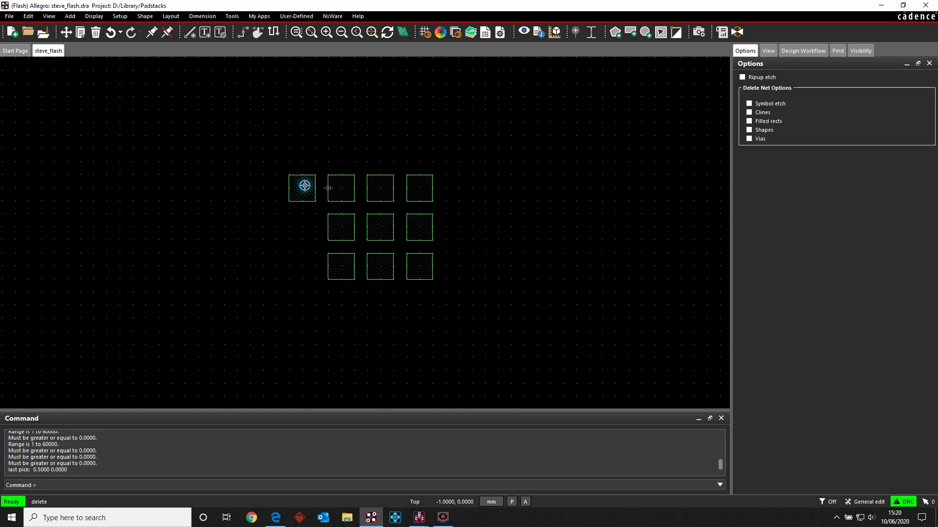
click(304, 186)
right_click(268, 138)
click(279, 142)
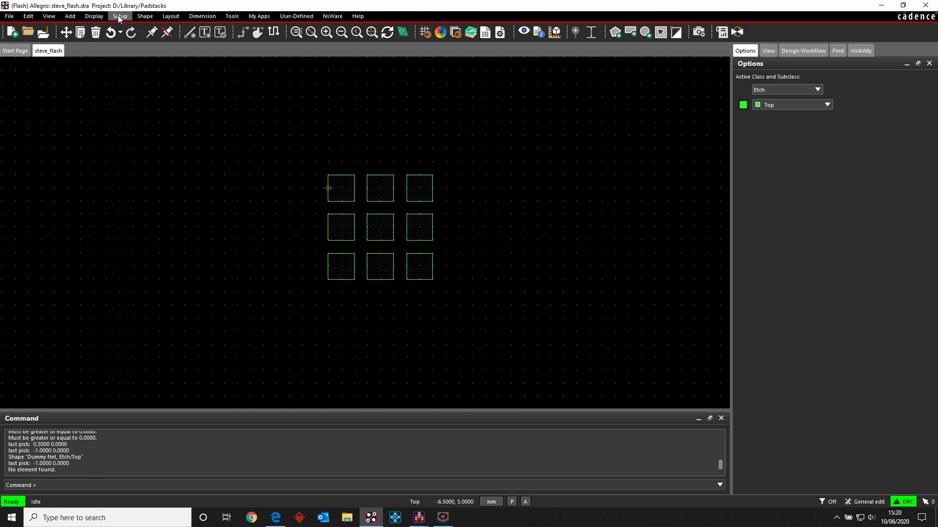
Step: Move the drawing origin to the centre pad's shape center and save steve_flash
click(118, 18)
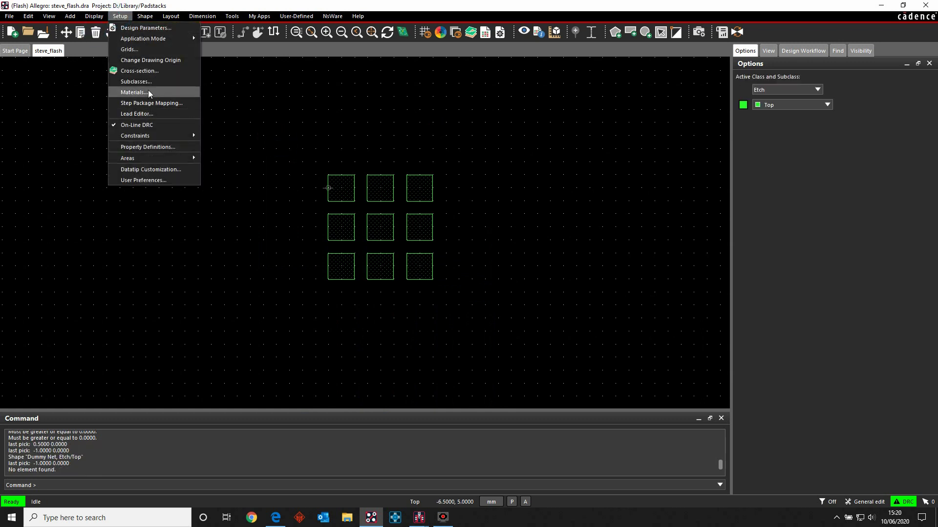
click(147, 60)
right_click(382, 227)
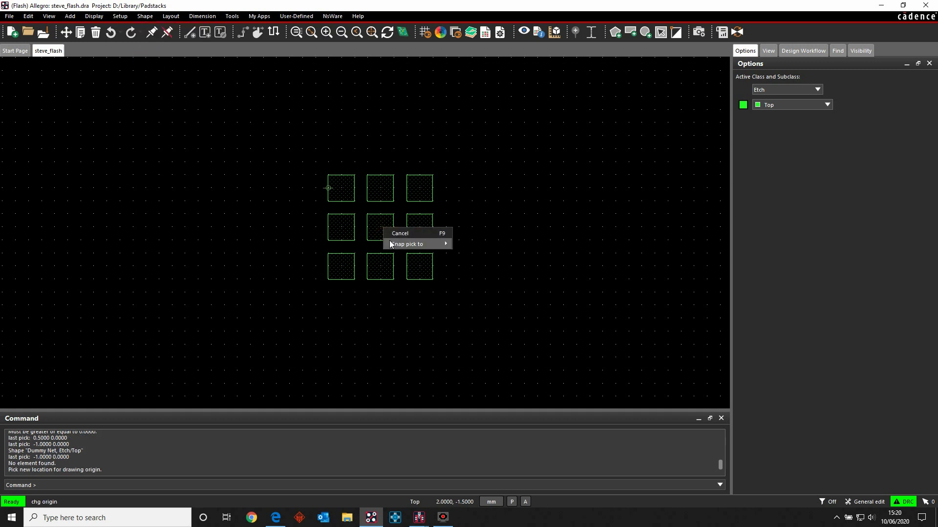
mouse_move(407, 244)
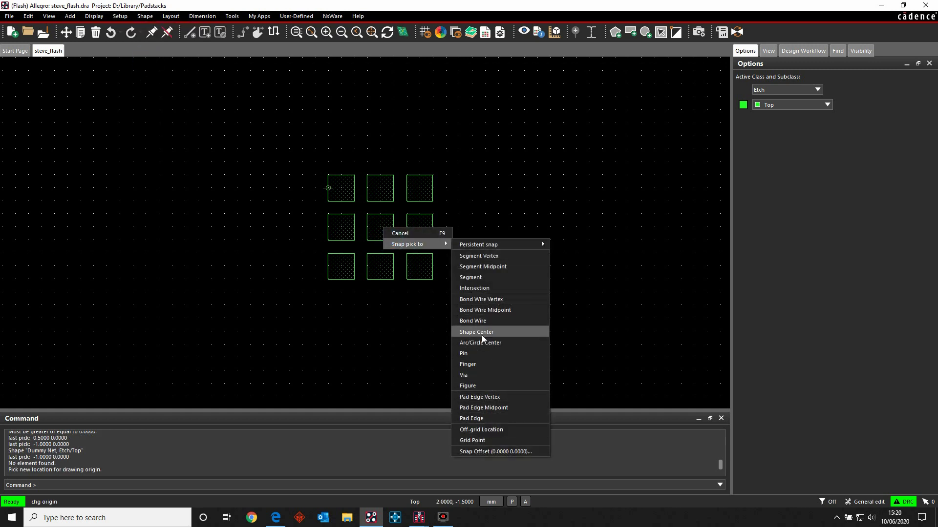
click(481, 332)
click(461, 235)
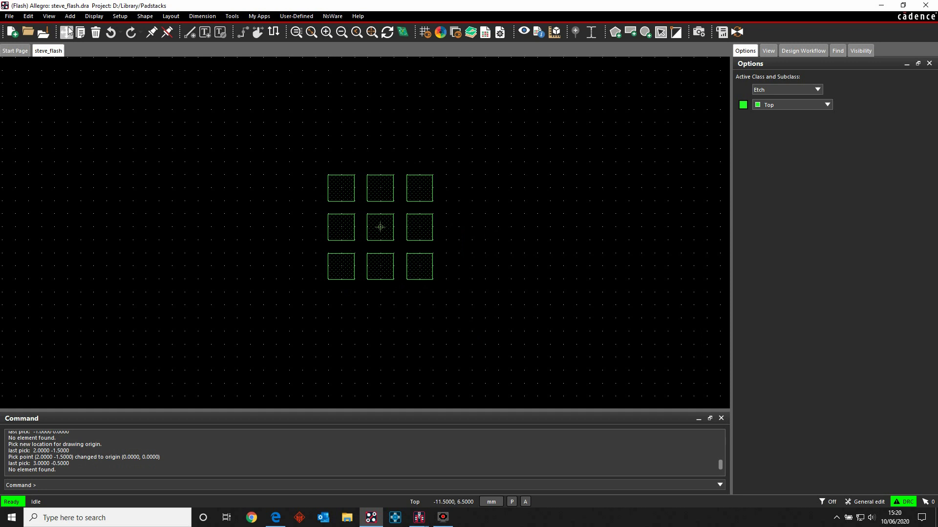
click(44, 32)
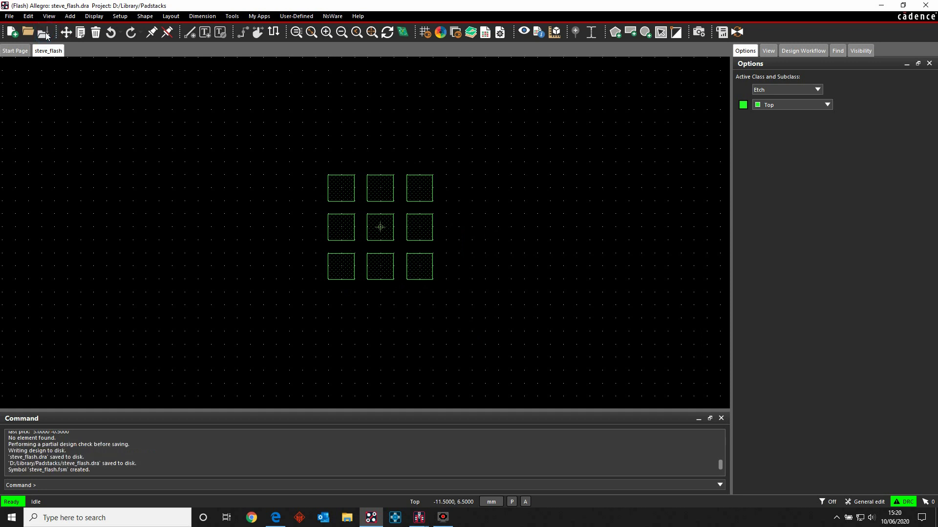
click(9, 16)
Step: Assign steve_flash.fsm as the PASTEMASK_TOP flash pad, review the summary, and save steve_smd.pad
click(68, 228)
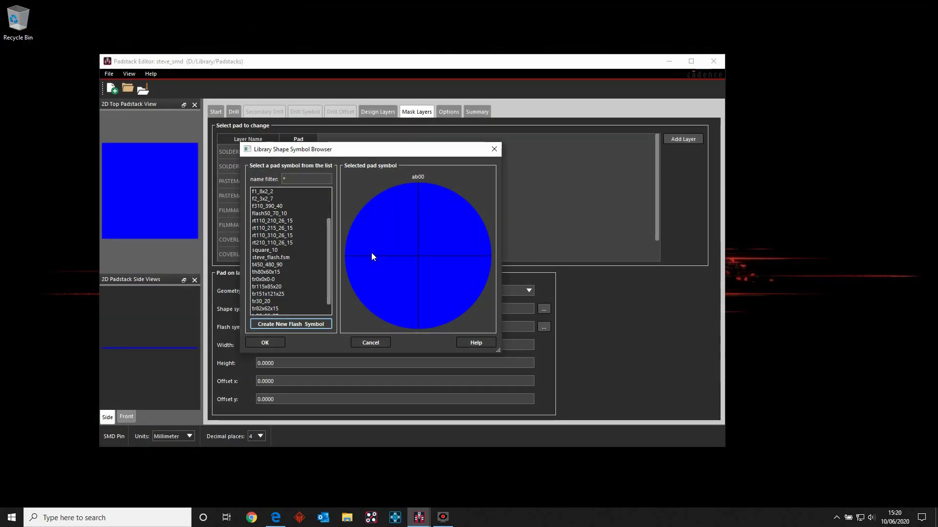
click(279, 258)
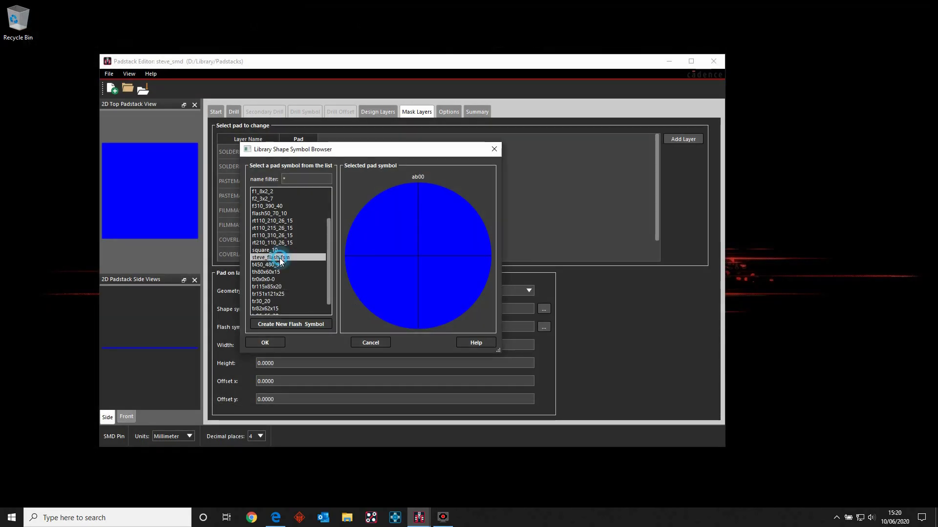
click(264, 342)
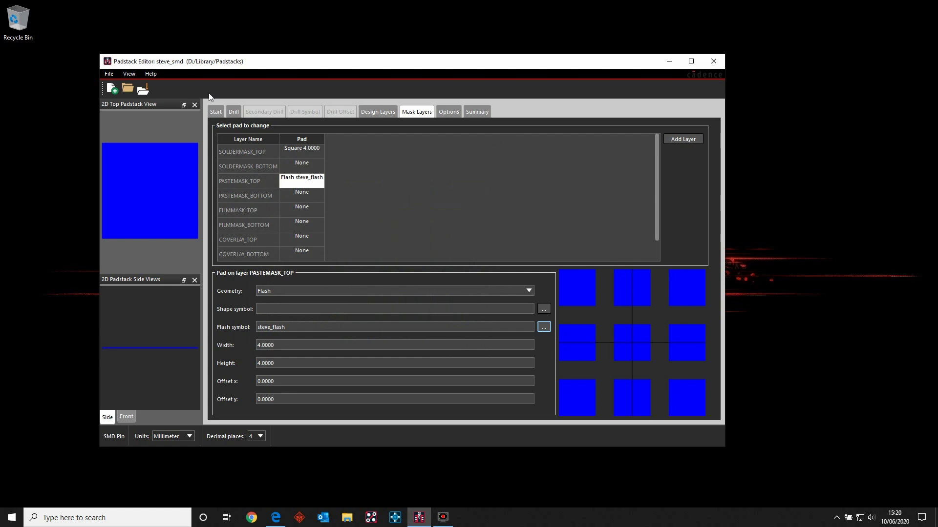
click(449, 112)
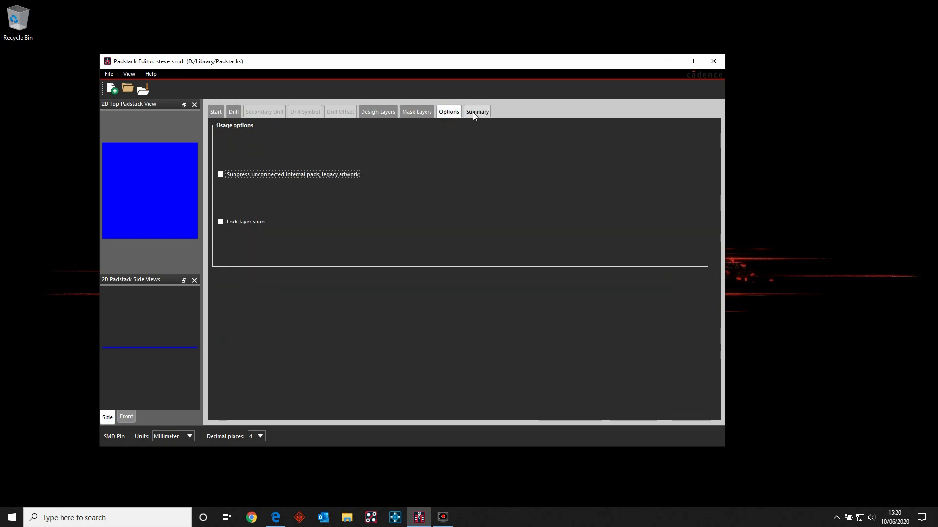
click(474, 112)
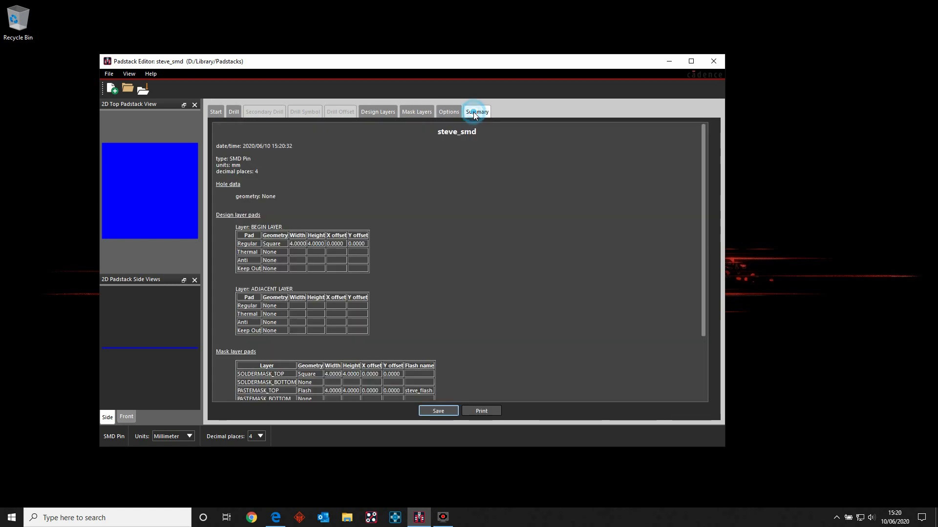
click(144, 90)
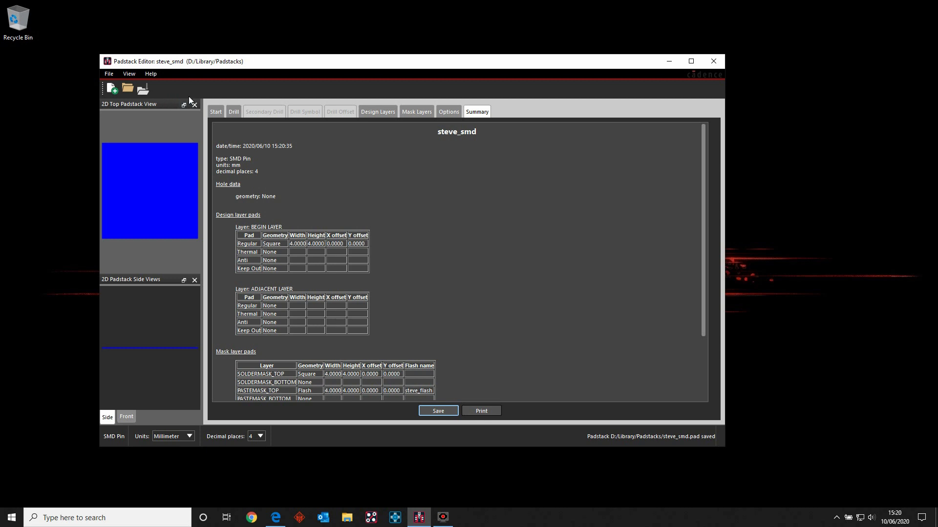
Step: Create a new Via padstack named steve_via with a circular pad geometry
click(109, 74)
click(117, 86)
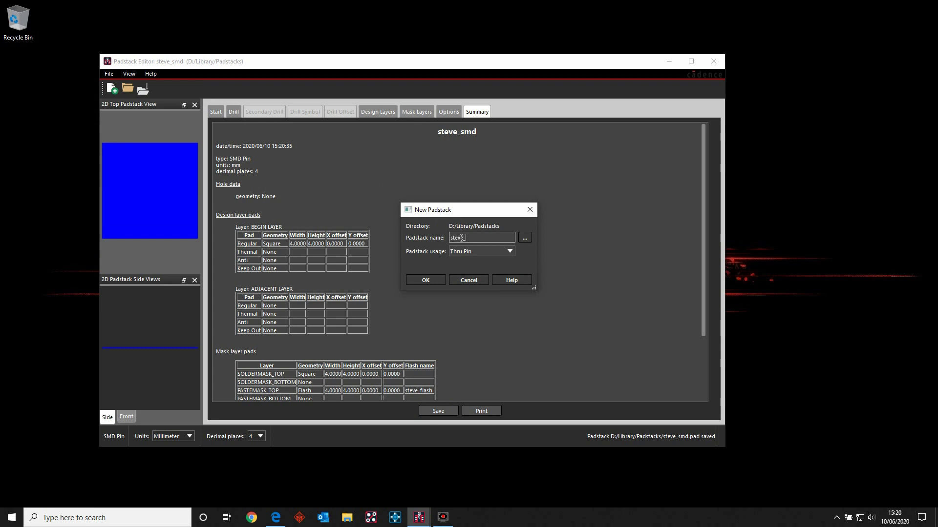
click(464, 251)
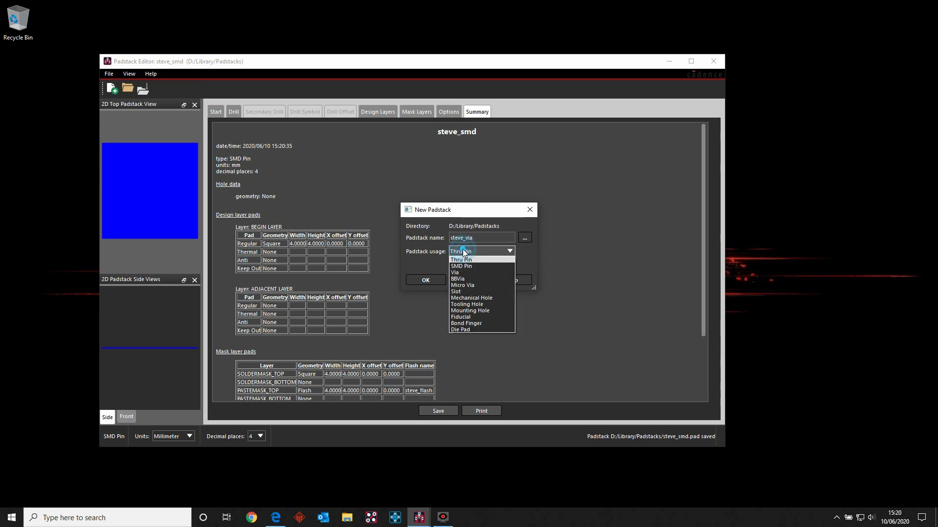
click(463, 274)
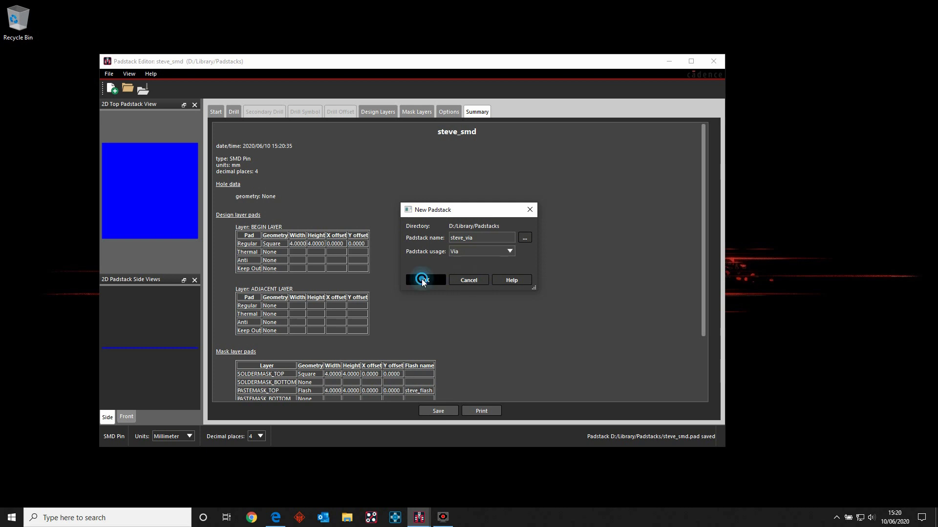
click(421, 280)
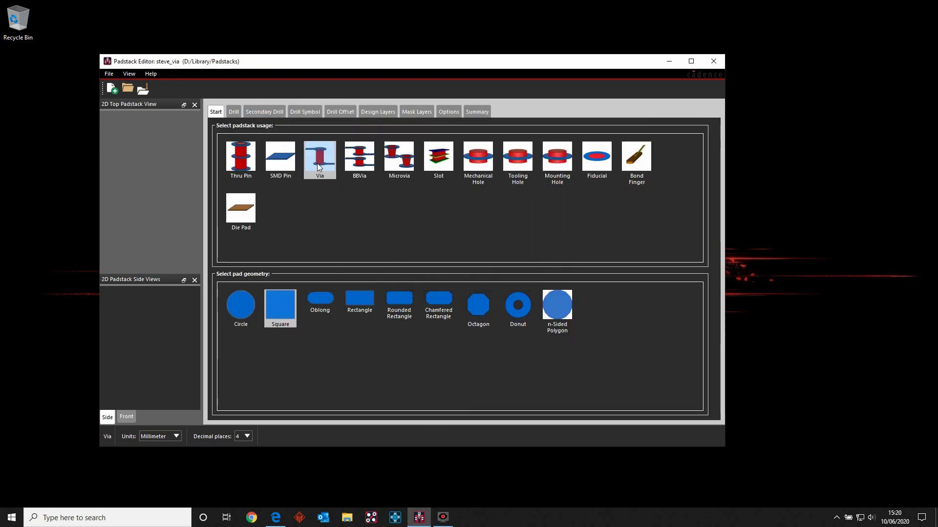
click(234, 313)
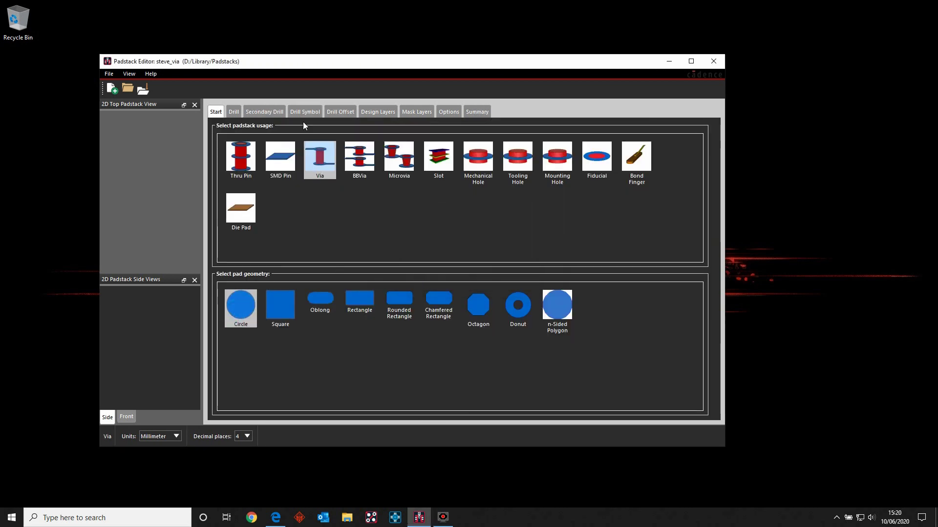
Step: Set the drill's finished diameter to 0.2000 with +0.0100 and -0.0100 tolerances
click(234, 112)
double_click(327, 198)
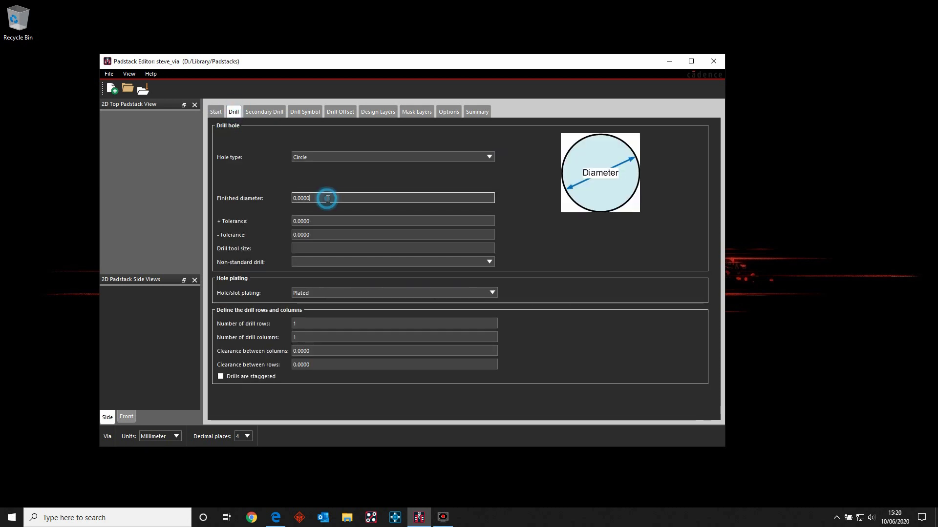
text(2)
key(Tab)
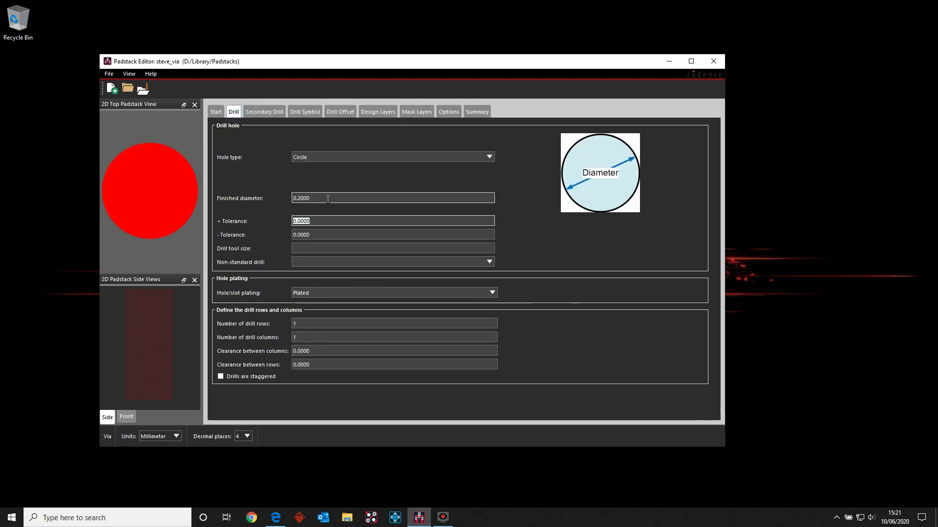
text(.0.)
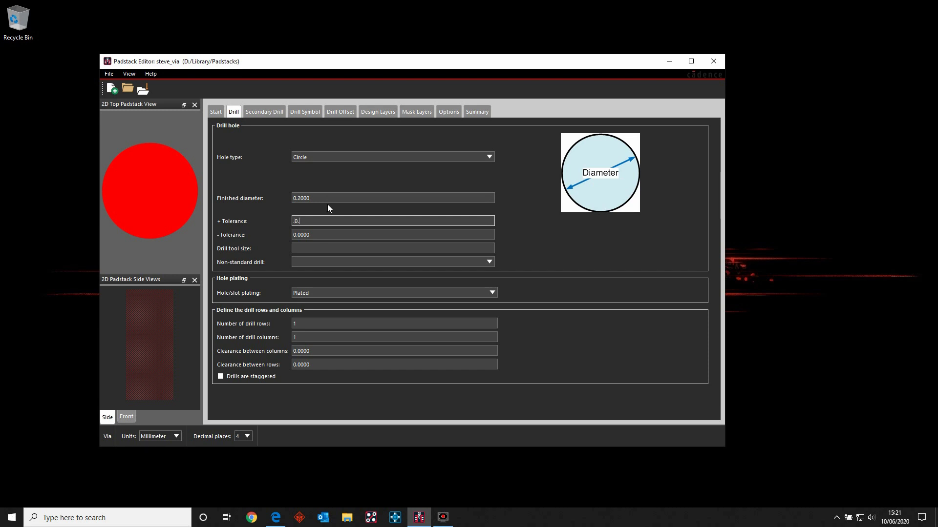
key(Tab)
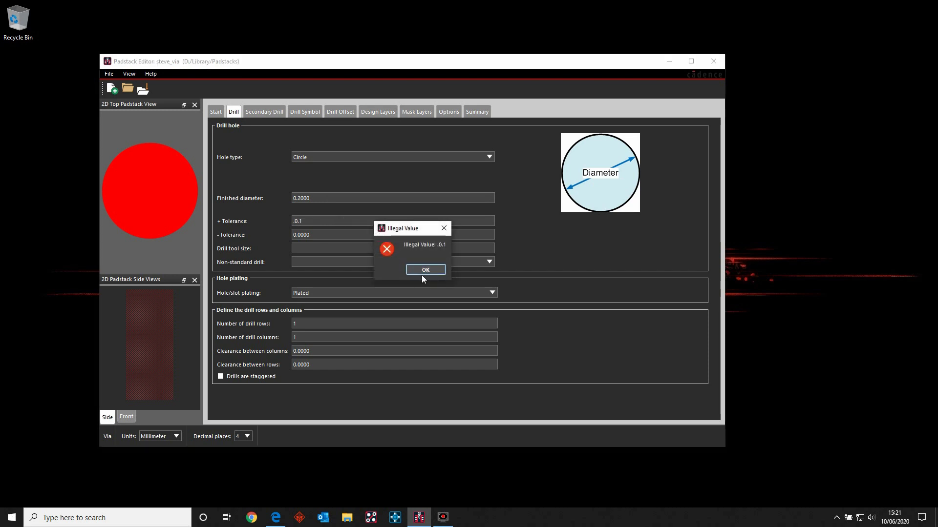
click(421, 267)
click(310, 221)
double_click(311, 221)
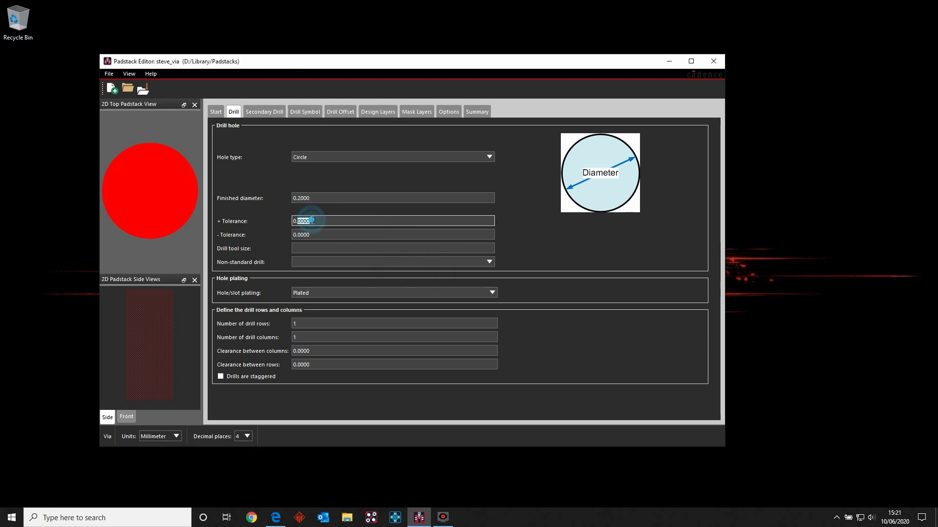
text(0.1)
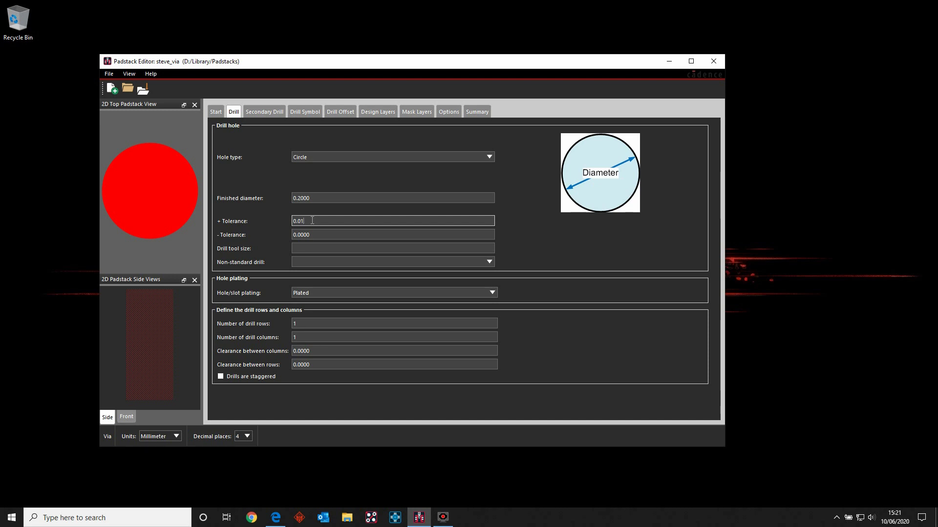
key(Tab)
text(0.01)
key(Tab)
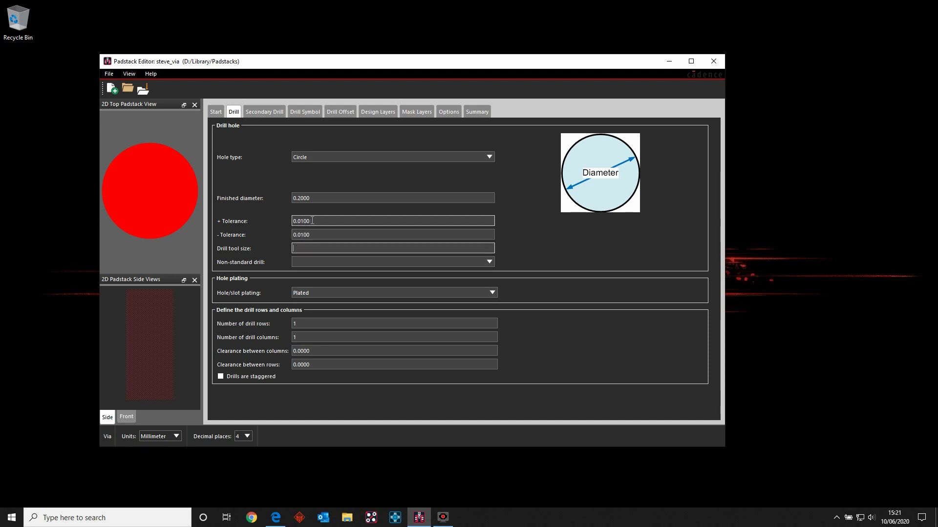
Step: Make the drill a 2x2 array with 0.2000 clearance between columns and between rows
click(310, 325)
text(4)
key(Tab)
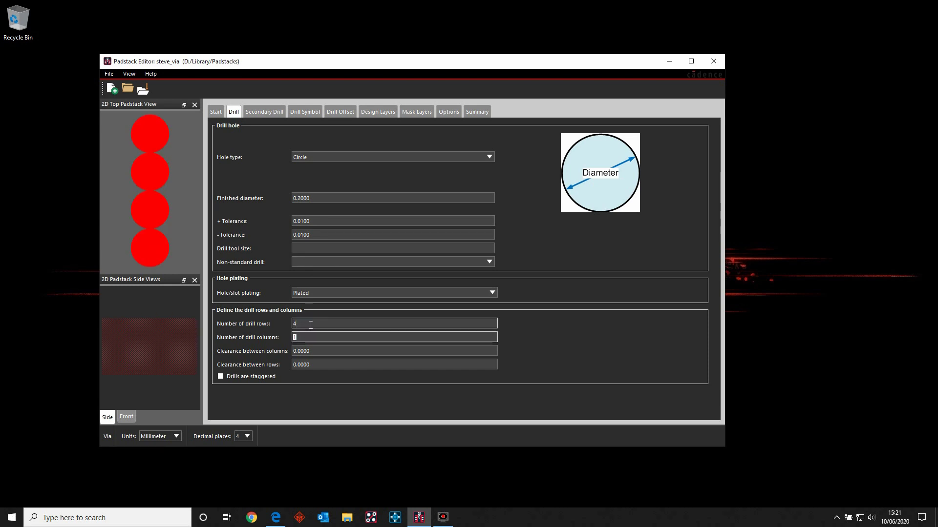
click(297, 325)
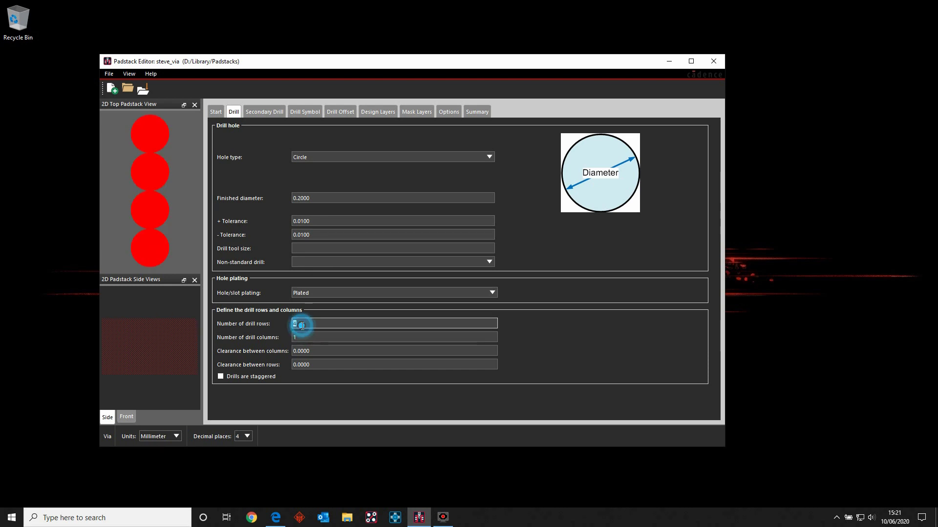
text(2)
key(Tab)
text(2)
key(Tab)
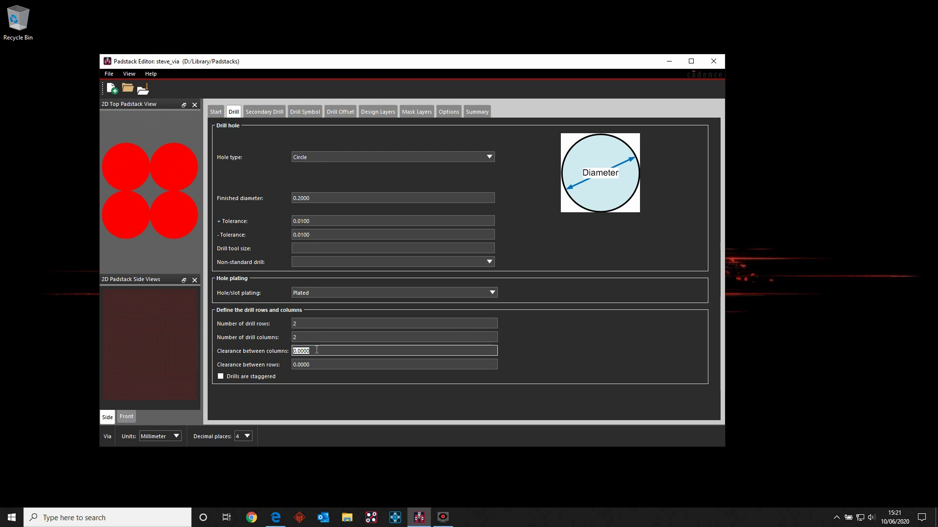
text(0.2)
key(Tab)
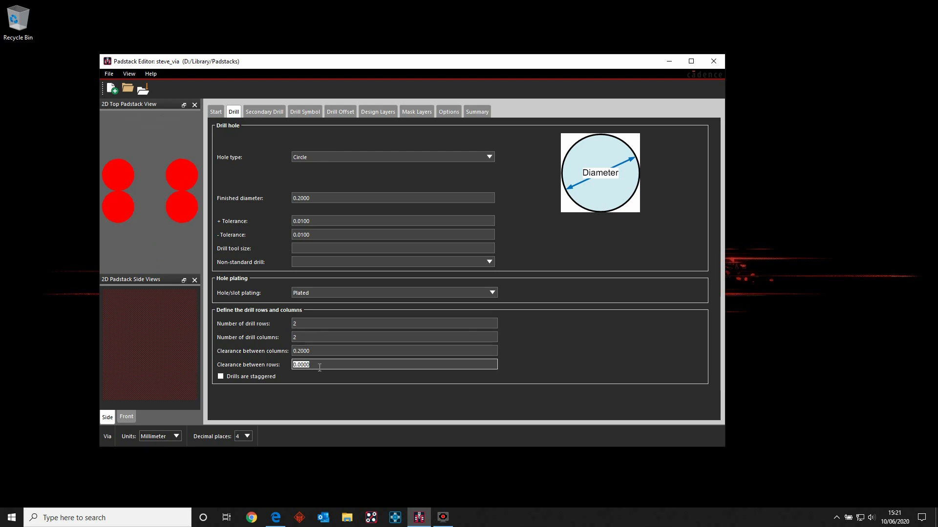
text(0.2)
key(Tab)
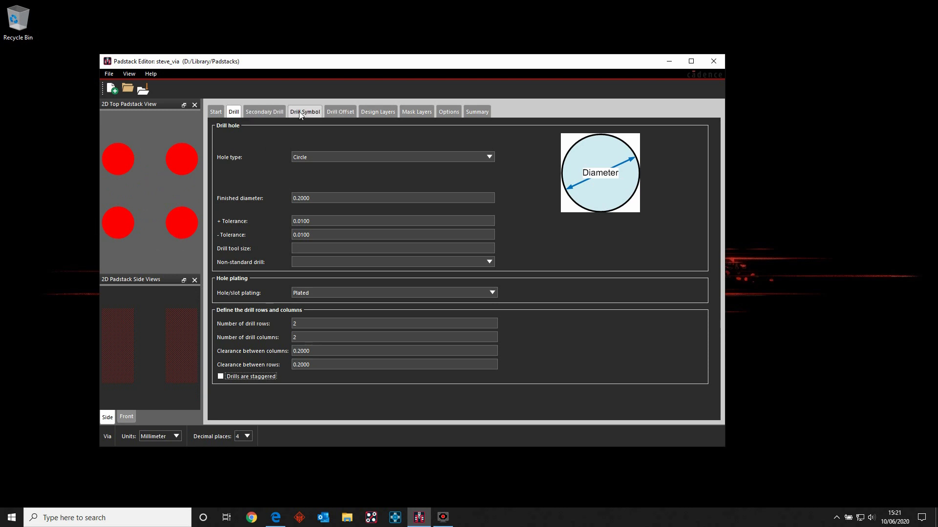
Step: Make the BEGIN LAYER regular pad a circle with a 1.0000 diameter
click(372, 112)
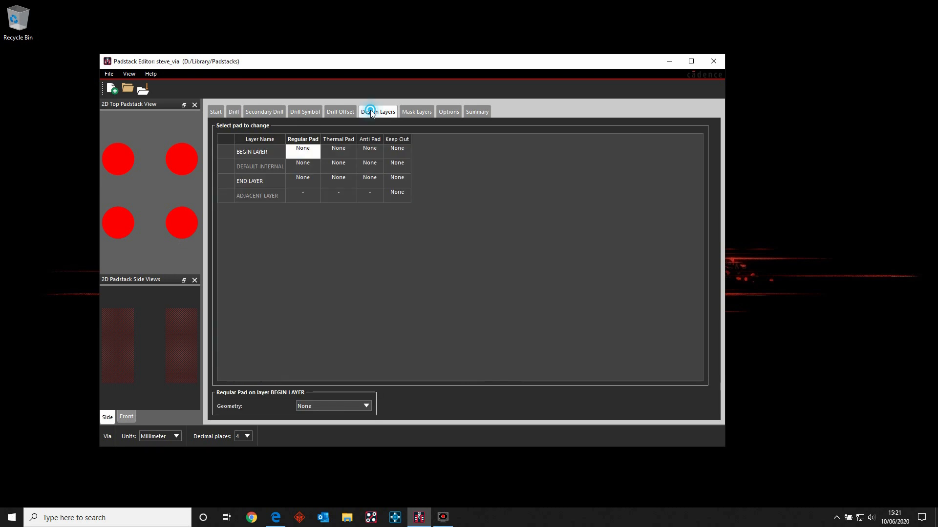
click(308, 406)
click(309, 420)
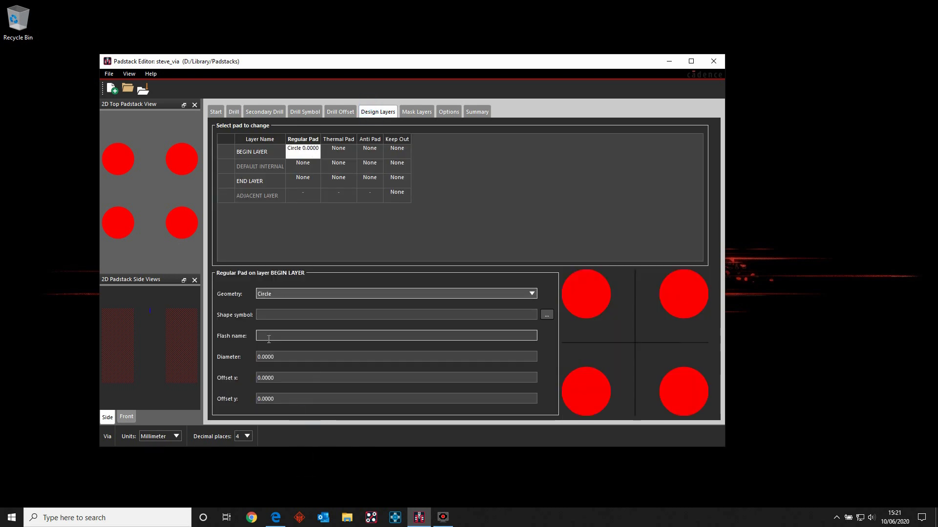
double_click(286, 357)
text(1)
key(Tab)
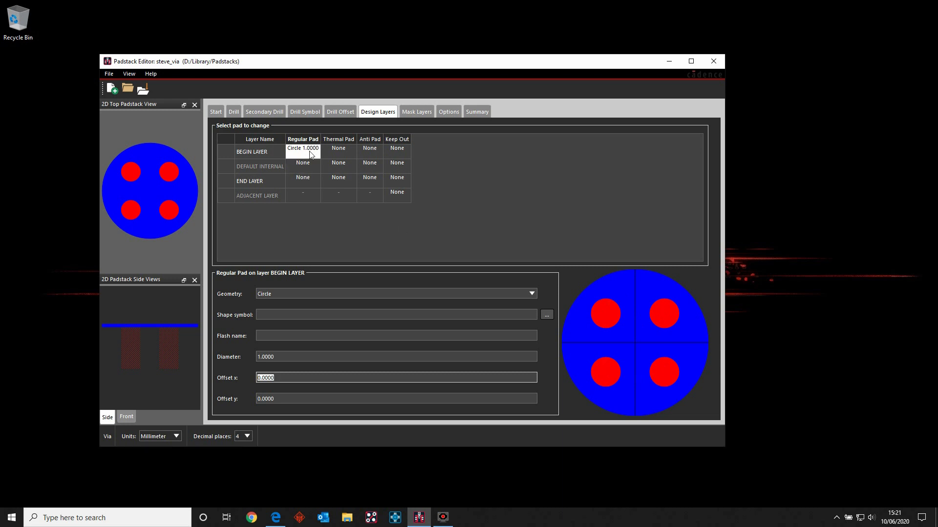
Step: Copy the 1.0000 circle pad and paste it onto SOLDERMASK_TOP and SOLDERMASK_BOTTOM
right_click(312, 165)
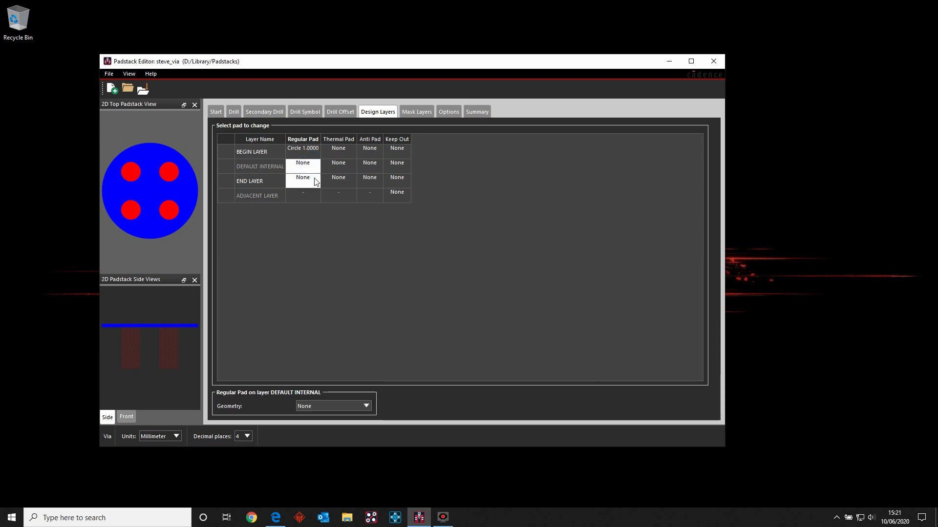
click(315, 182)
click(427, 113)
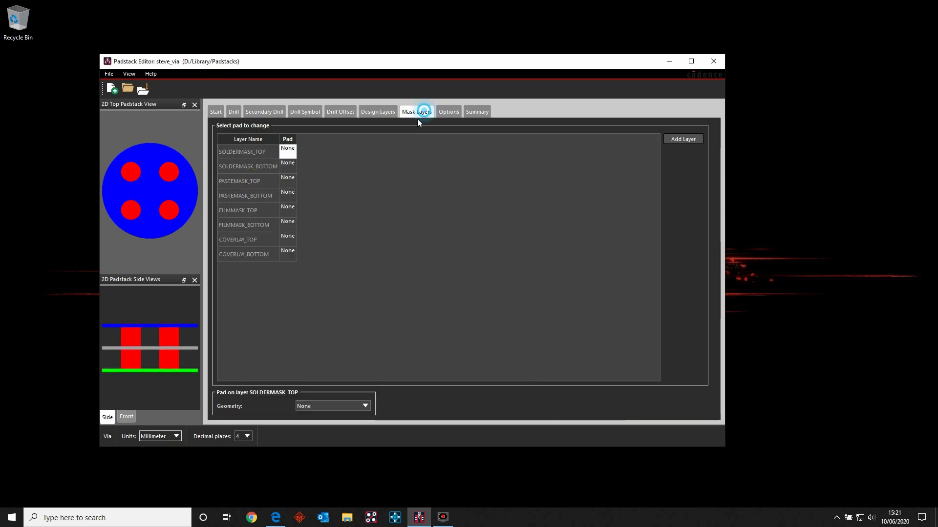
click(287, 150)
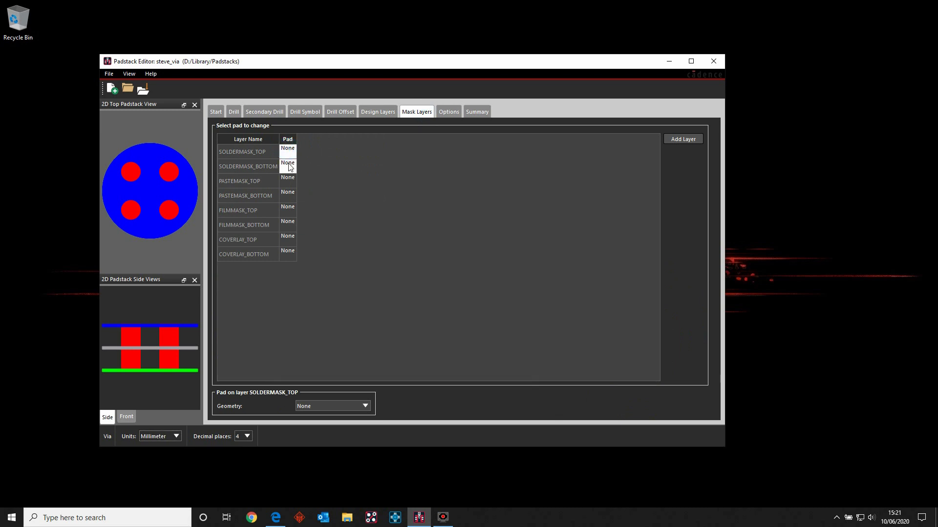
key(ctrl+v)
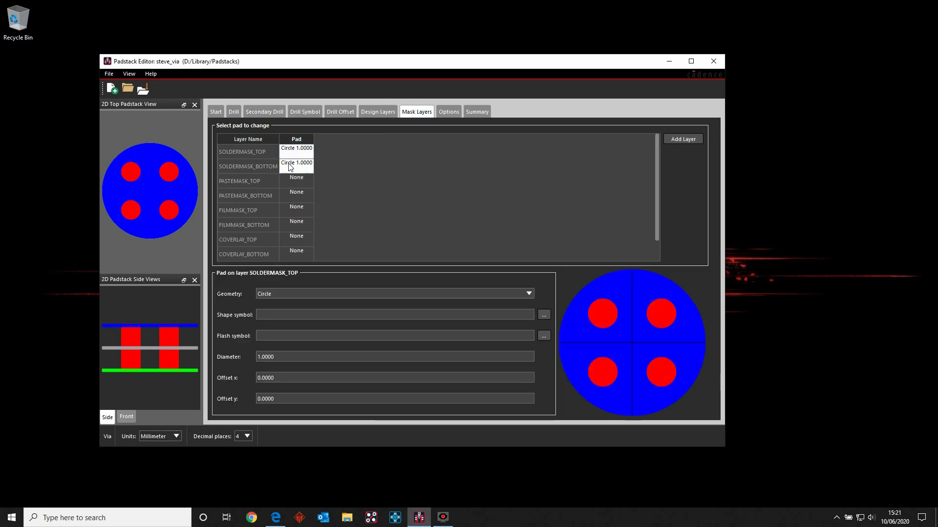
Step: Set the drill figure to a 0.5000 Circle with characters 'A', then go back to the Drill settings
click(303, 115)
click(476, 144)
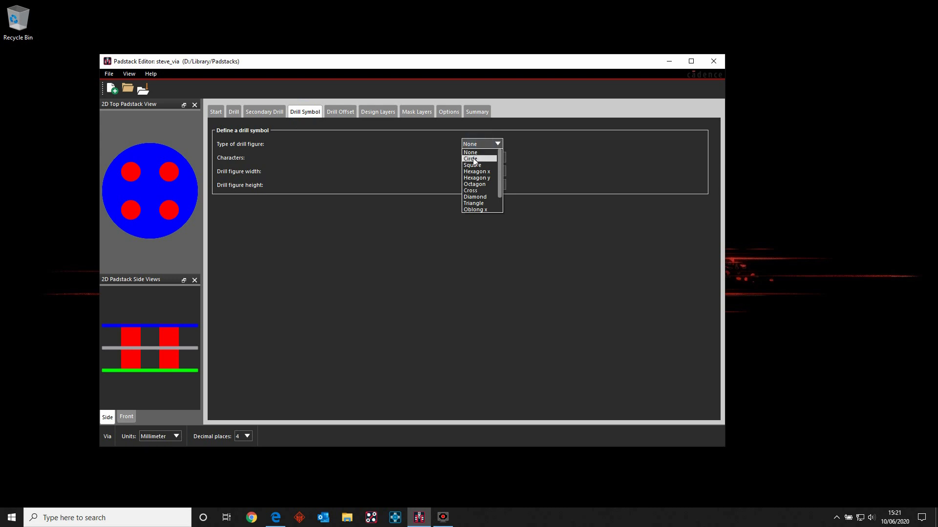
click(474, 159)
text(A)
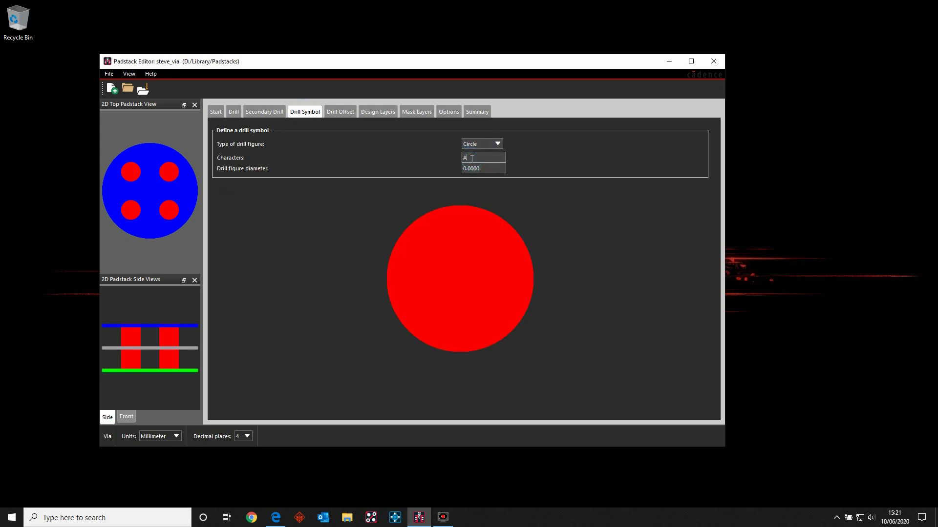
click(482, 169)
text(0.5)
key(Return)
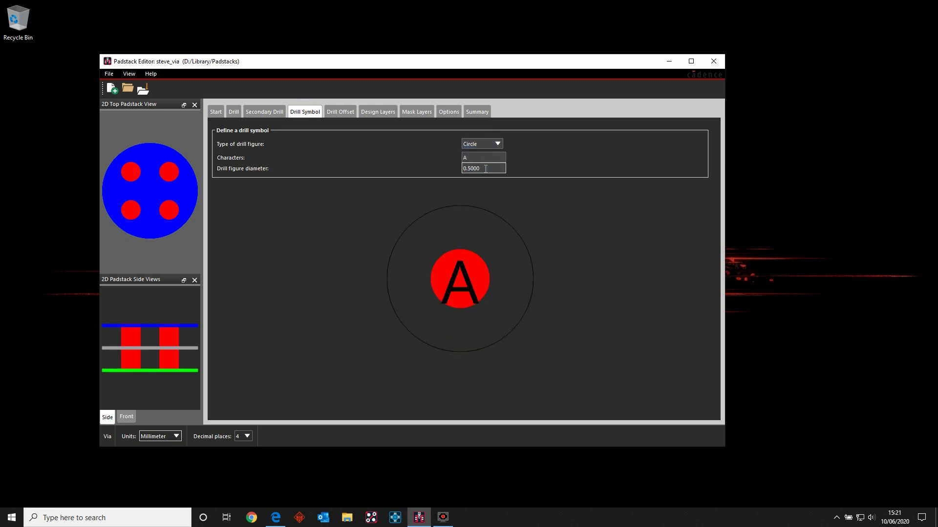
click(266, 112)
click(234, 112)
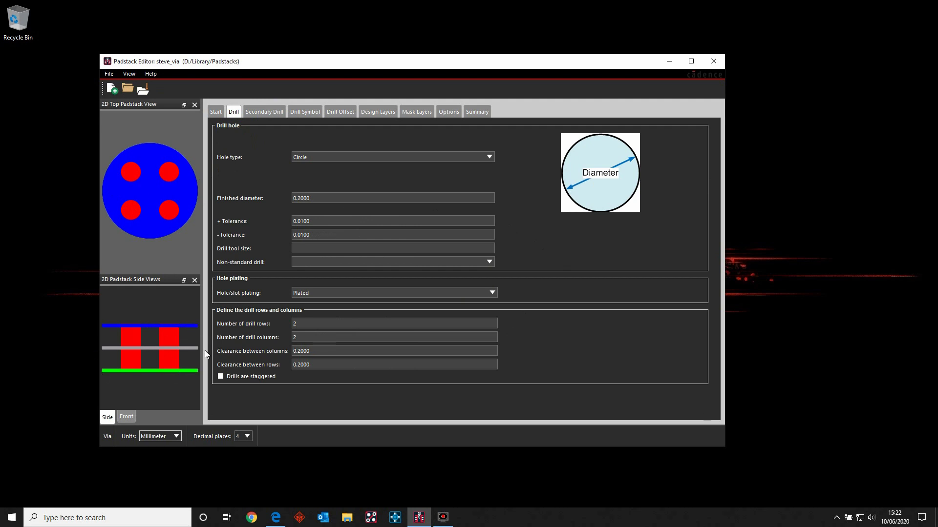
Step: Save the steve_via padstack and start a new padstack
click(142, 90)
click(141, 90)
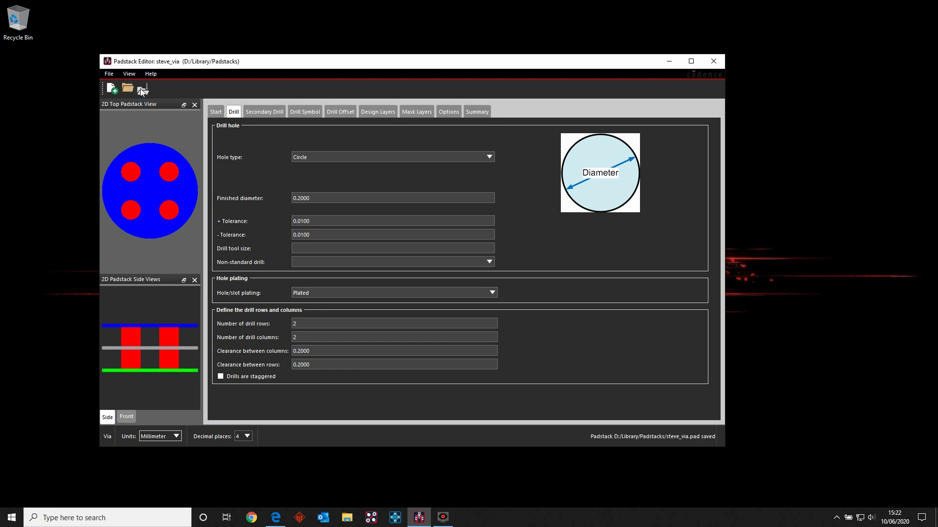
click(108, 73)
click(113, 85)
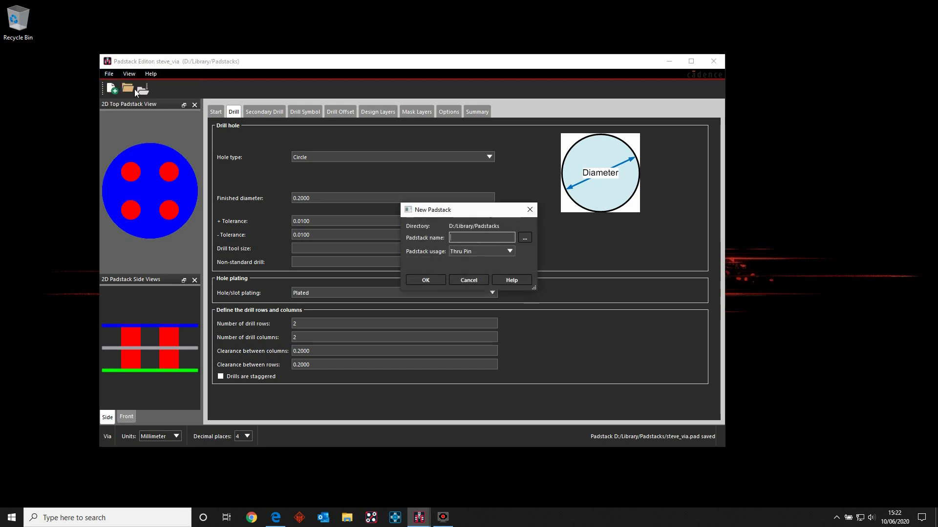
Step: Create steve_smd_1 as an SMD Pin padstack with a Rounded Rectangle pad shape
text(steve_smd_1)
click(466, 251)
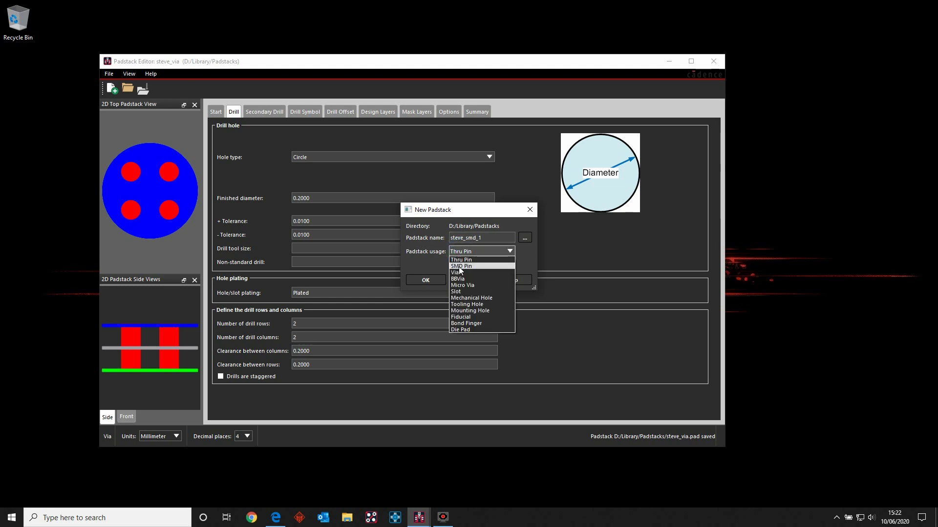
click(461, 267)
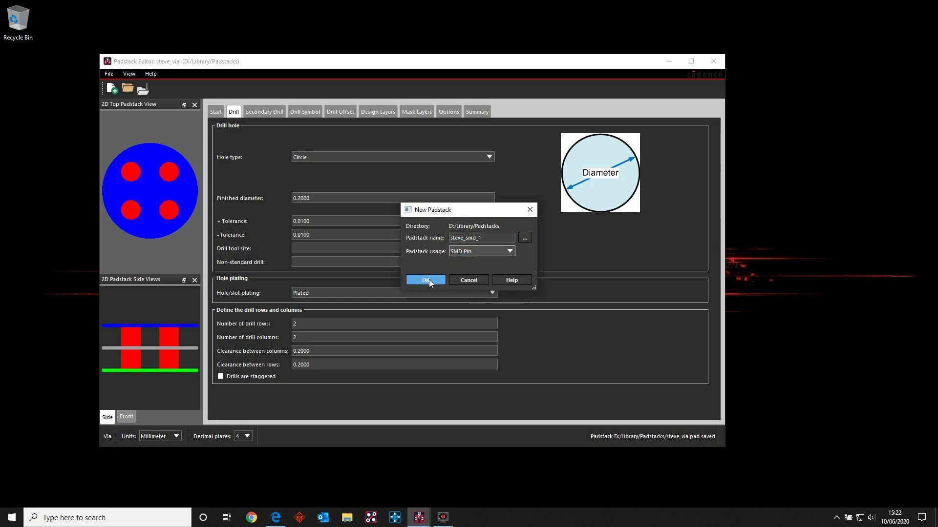
click(428, 280)
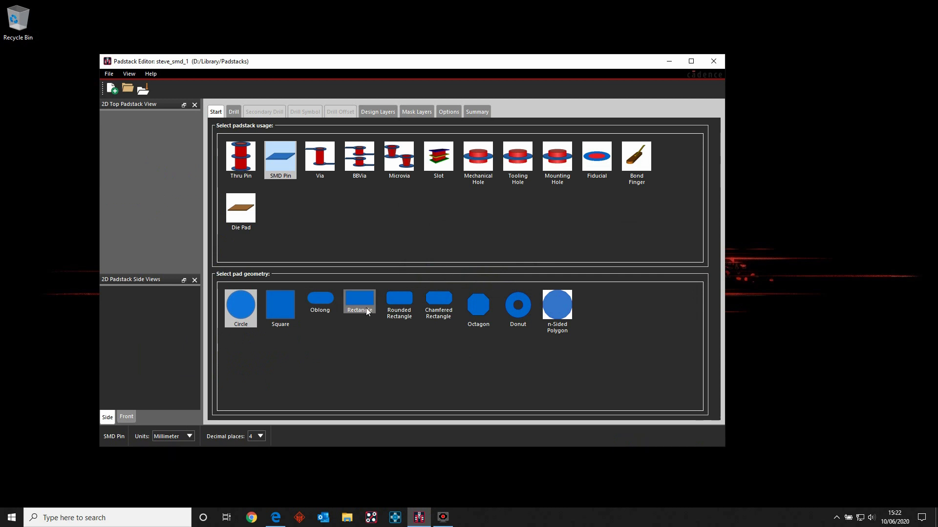
click(399, 302)
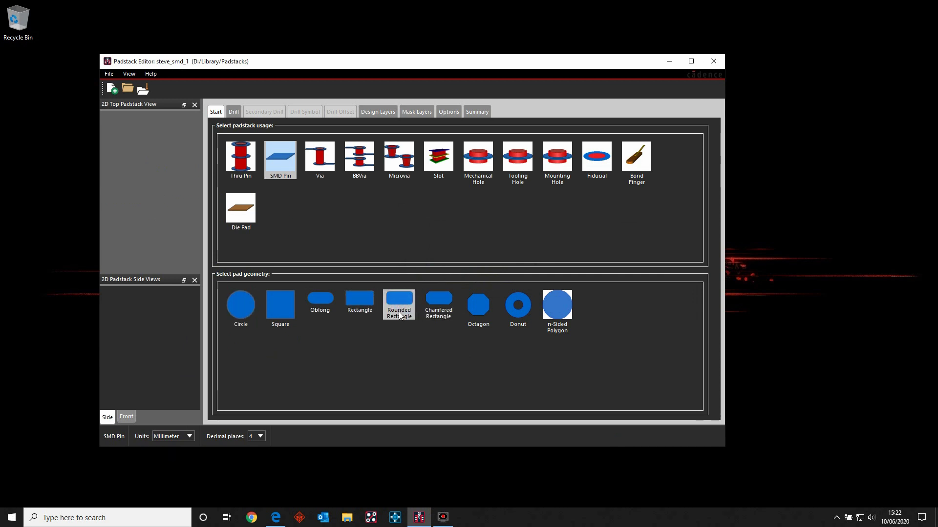
click(378, 112)
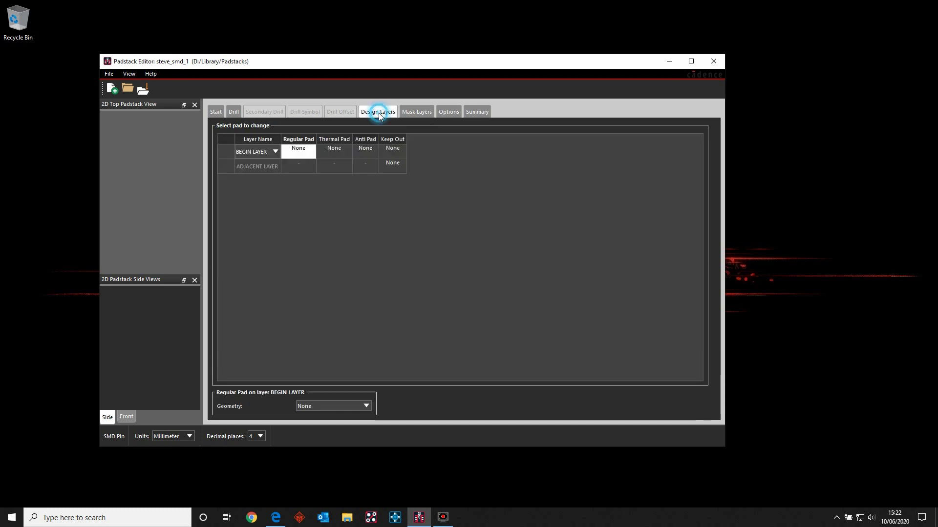
Step: Assign the rounded rectangle to BEGIN LAYER and give it a 0.5000 corner radius
click(275, 152)
click(291, 147)
click(300, 149)
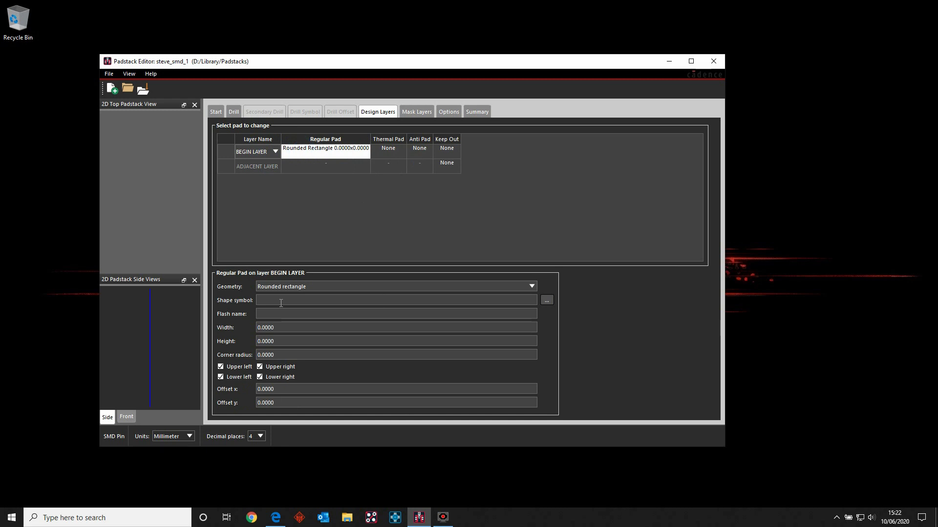
click(291, 327)
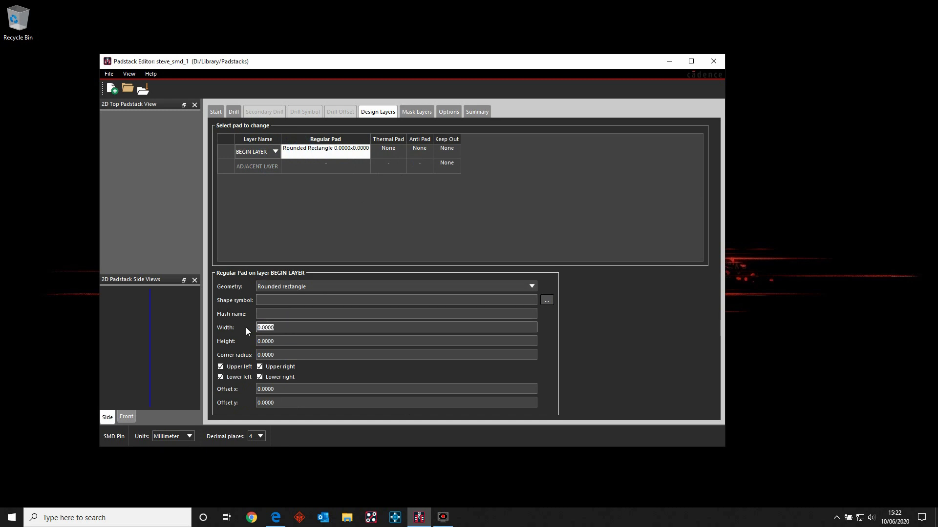
text(2)
key(Tab)
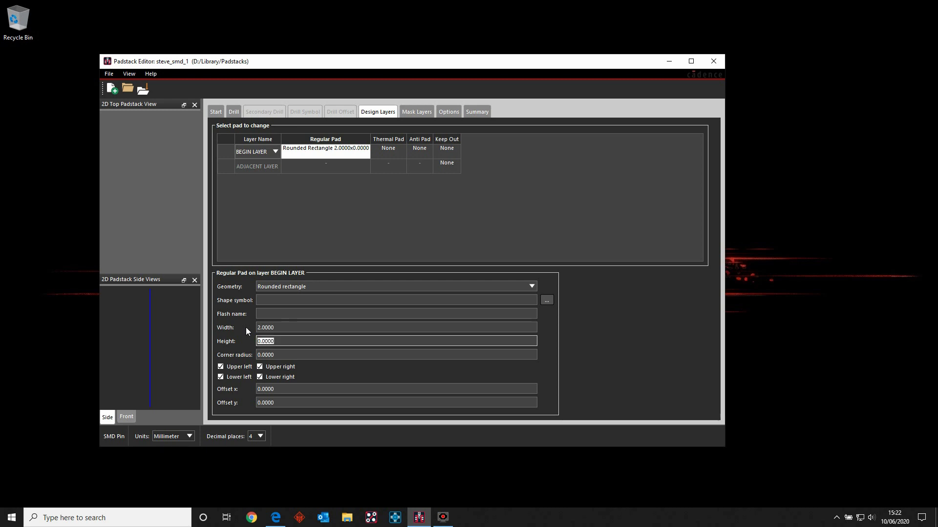
text(3)
key(Tab)
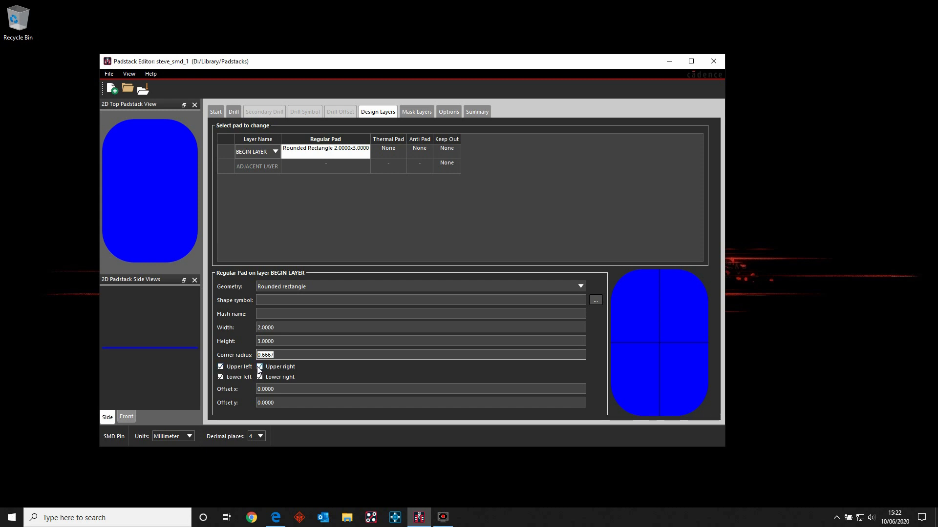
text(0)
click(281, 354)
text(.5)
key(Tab)
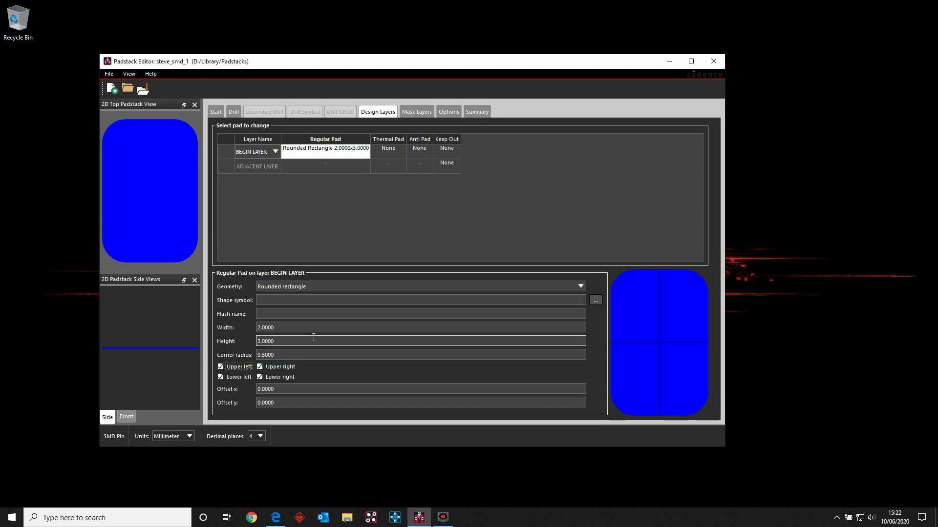
Step: Resize the pad to 1.0000 x 2.0000 and square off both lower corners, then save steve_smd_1
click(279, 327)
drag(281, 328, 240, 326)
text(1)
key(Tab)
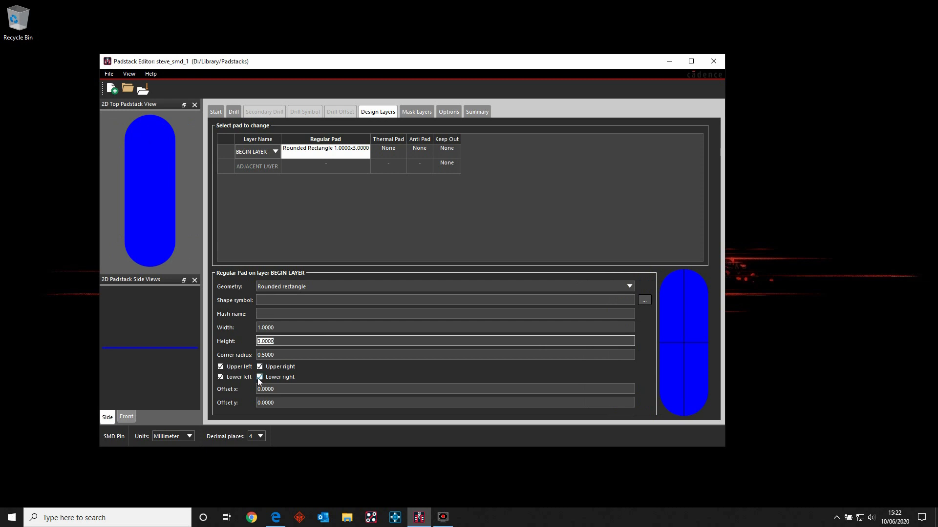
click(221, 378)
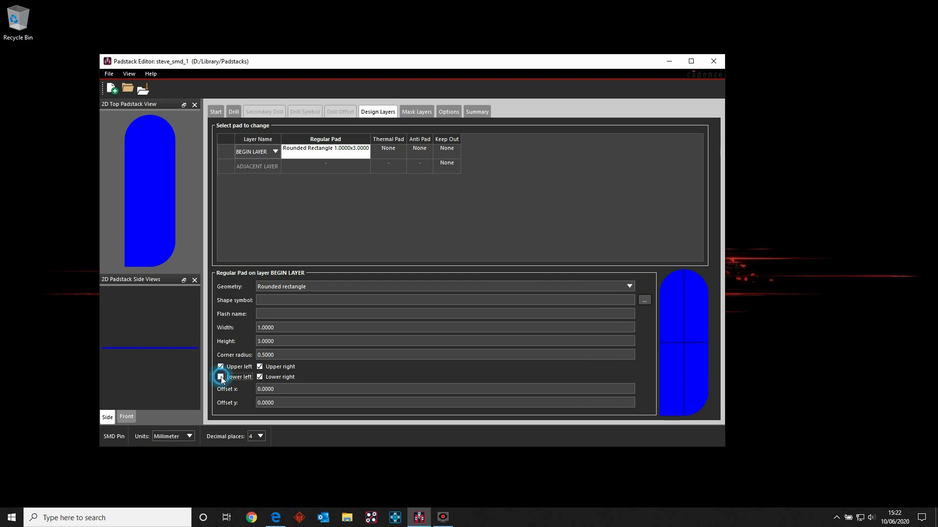
click(259, 377)
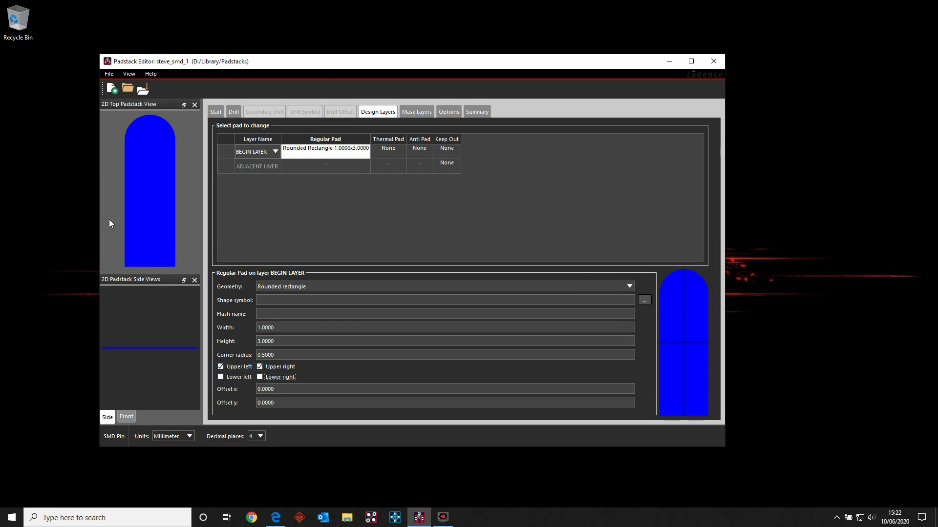
click(293, 341)
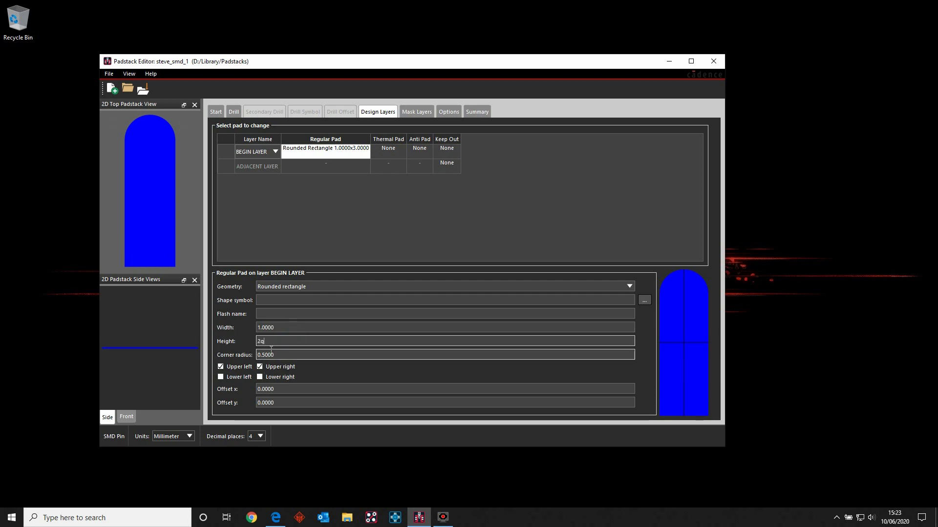
text(2)
key(Tab)
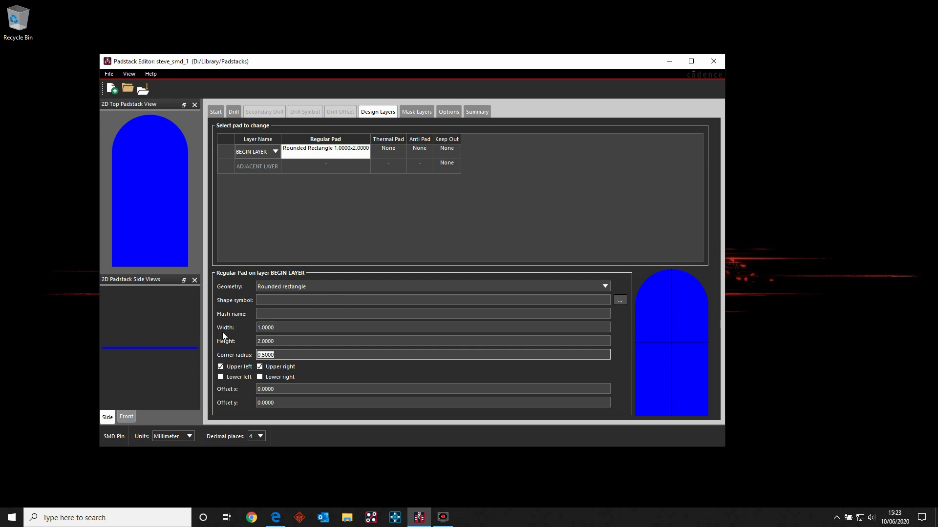
click(145, 88)
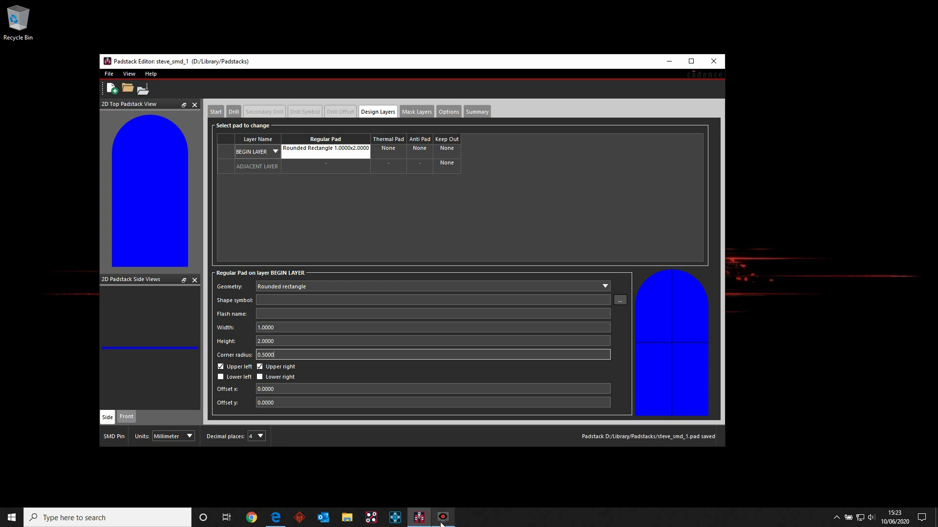